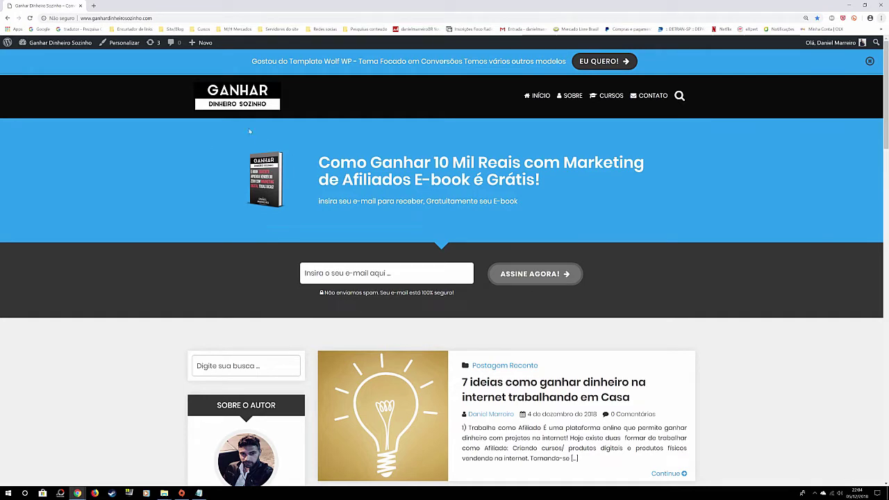
Clear the image selection and scroll the Ganhar Dinheiro Sozinho homepage to find the '7 ideias' post.
{"action": "double_click", "coordinate": [293, 165]}
{"action": "left_click", "coordinate": [271, 160]}
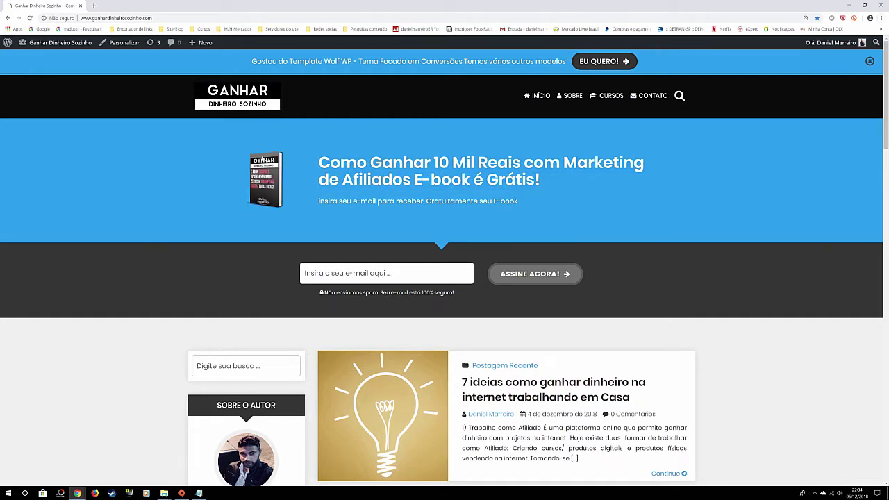
{"action": "scroll", "coordinate": [266, 158], "scroll_direction": "down", "scroll_amount": 3}
{"action": "scroll", "coordinate": [266, 158], "scroll_direction": "up", "scroll_amount": 2}
{"action": "scroll", "coordinate": [266, 158], "scroll_direction": "down", "scroll_amount": 3}
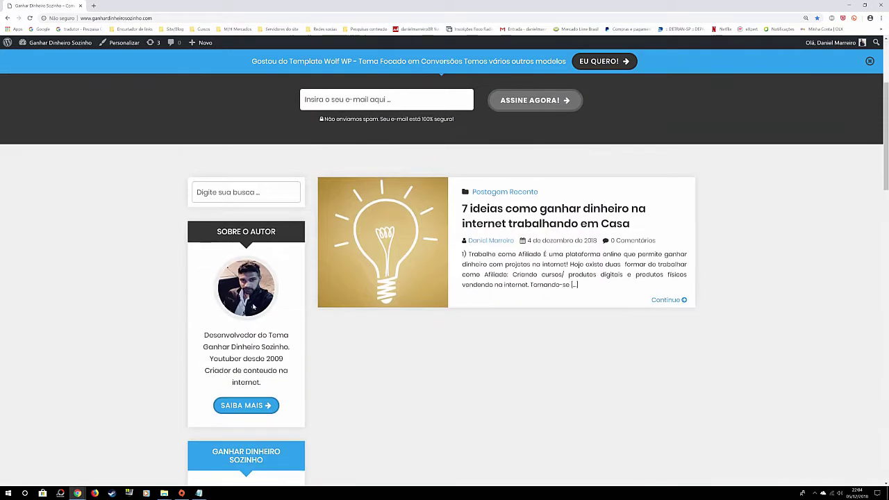
{"action": "scroll", "coordinate": [266, 159], "scroll_direction": "down", "scroll_amount": 5}
{"action": "scroll", "coordinate": [407, 325], "scroll_direction": "up", "scroll_amount": 3}
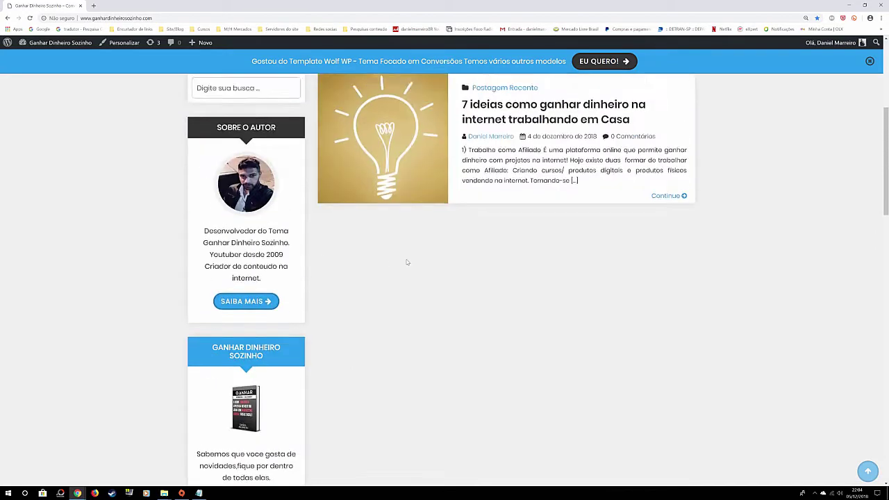
{"action": "scroll", "coordinate": [410, 330], "scroll_direction": "up", "scroll_amount": 4}
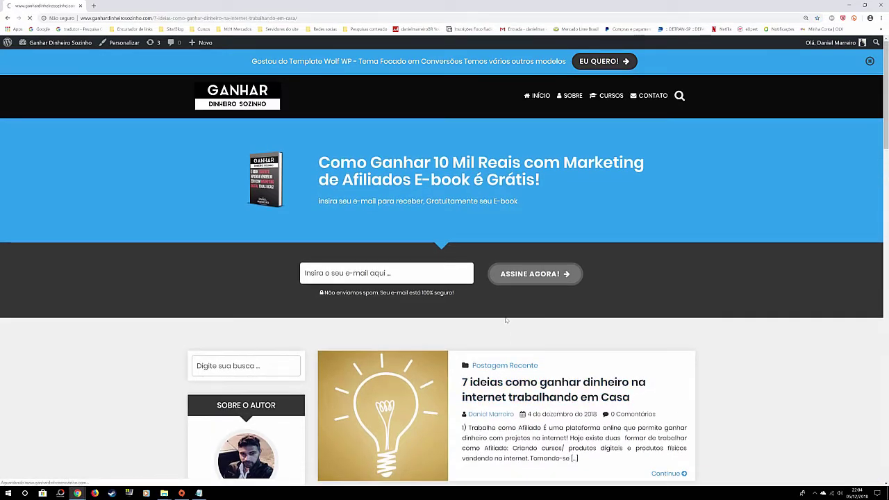
Scroll the 7 ideias post back to the top and show the Redes sociais bookmark folder.
{"action": "scroll", "coordinate": [505, 319], "scroll_direction": "down", "scroll_amount": 15}
{"action": "scroll", "coordinate": [505, 319], "scroll_direction": "up", "scroll_amount": 2}
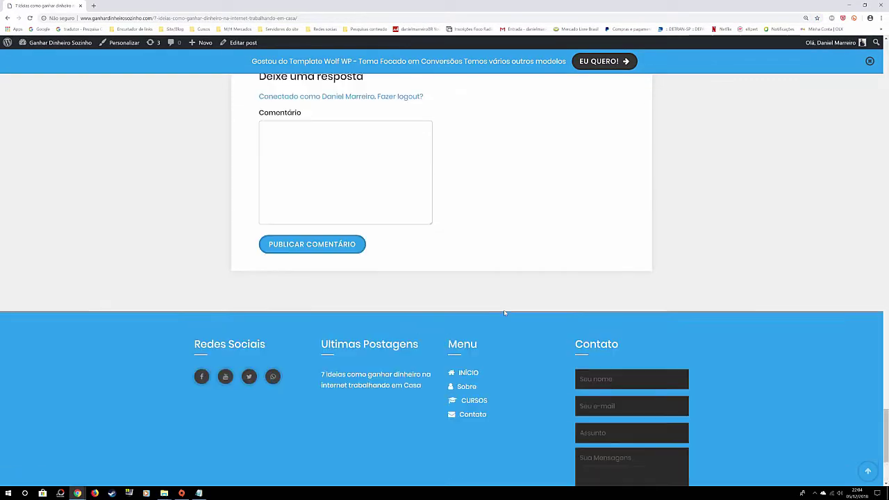
{"action": "scroll", "coordinate": [506, 320], "scroll_direction": "up", "scroll_amount": 3}
{"action": "scroll", "coordinate": [503, 309], "scroll_direction": "up", "scroll_amount": 4}
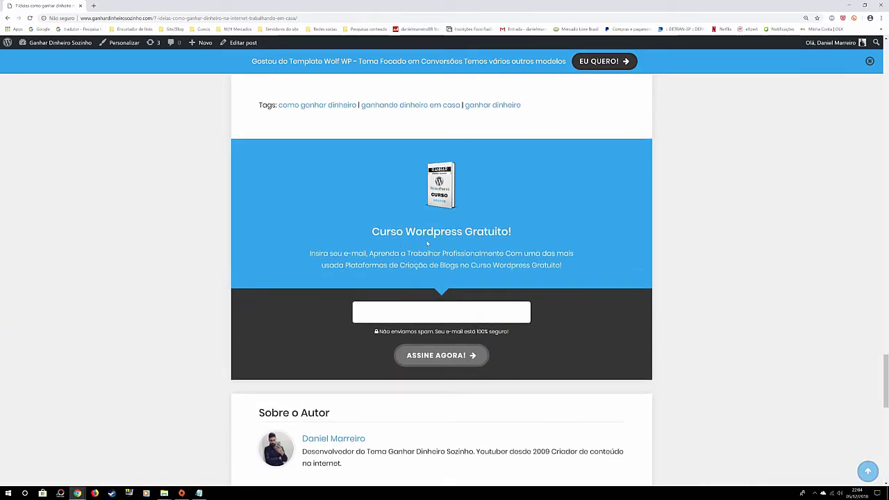
{"action": "scroll", "coordinate": [428, 243], "scroll_direction": "up", "scroll_amount": 4}
{"action": "scroll", "coordinate": [428, 244], "scroll_direction": "up", "scroll_amount": 5}
{"action": "scroll", "coordinate": [428, 243], "scroll_direction": "up", "scroll_amount": 5}
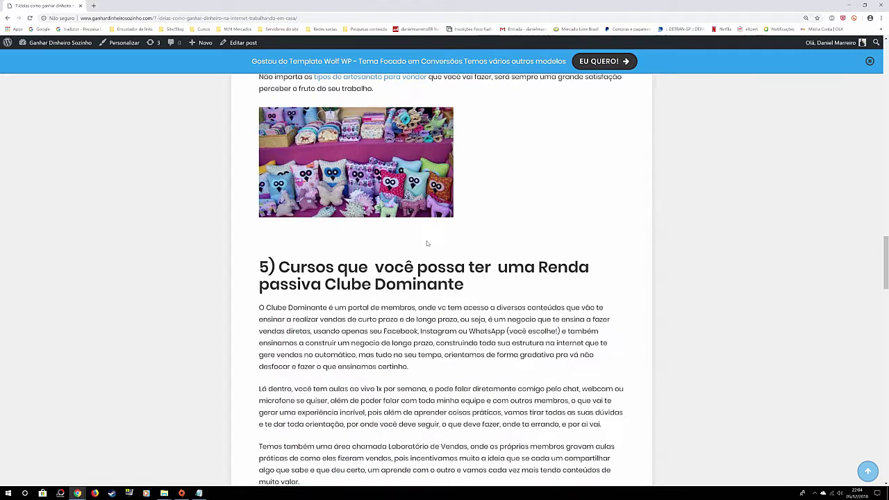
{"action": "scroll", "coordinate": [428, 243], "scroll_direction": "up", "scroll_amount": 5}
{"action": "scroll", "coordinate": [428, 243], "scroll_direction": "up", "scroll_amount": 5}
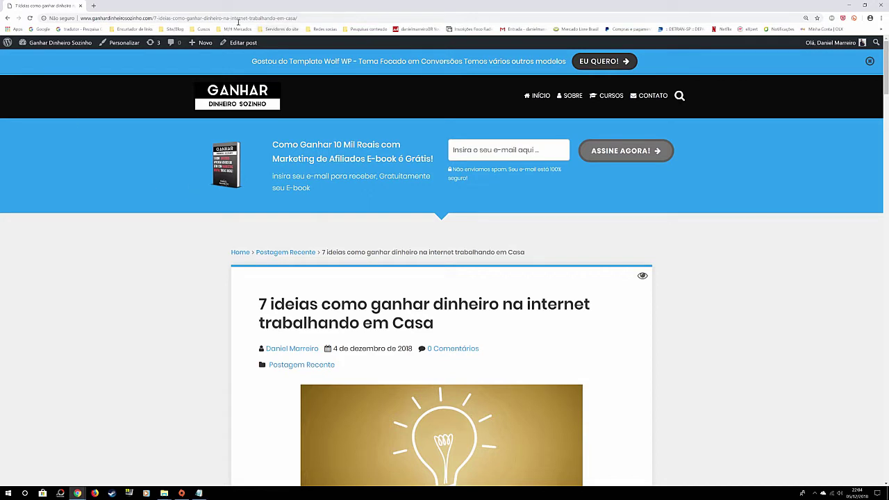
{"action": "left_click", "coordinate": [312, 30]}
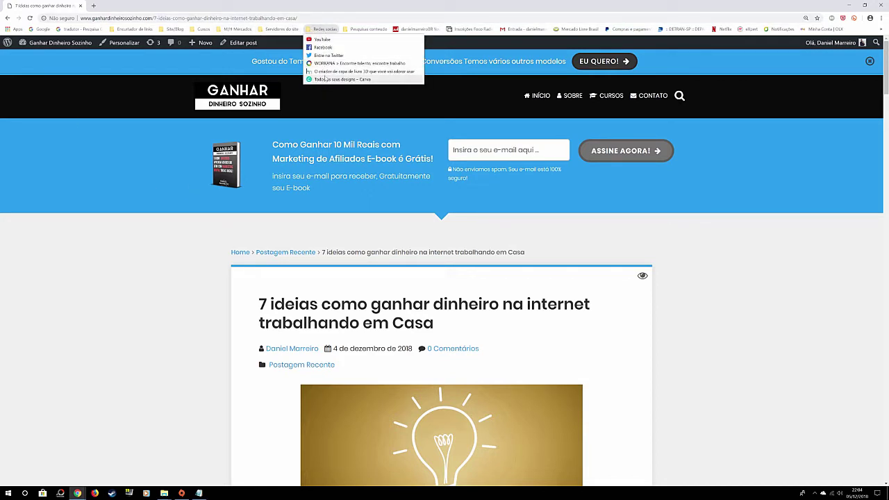
Open the Canva designs page and 3D Book Cover Creator in new tabs, then go to Canva.
{"action": "middle_click", "coordinate": [324, 79]}
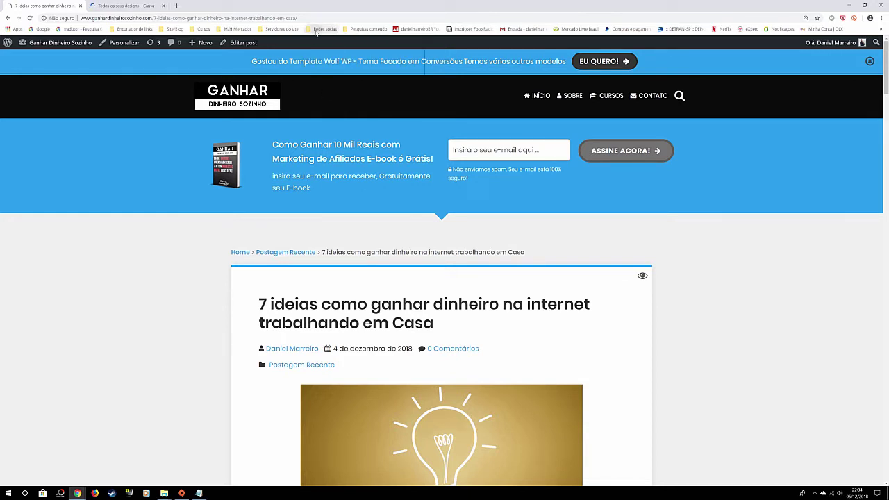
{"action": "left_click", "coordinate": [316, 32]}
{"action": "middle_click", "coordinate": [324, 74]}
{"action": "left_click", "coordinate": [139, 5]}
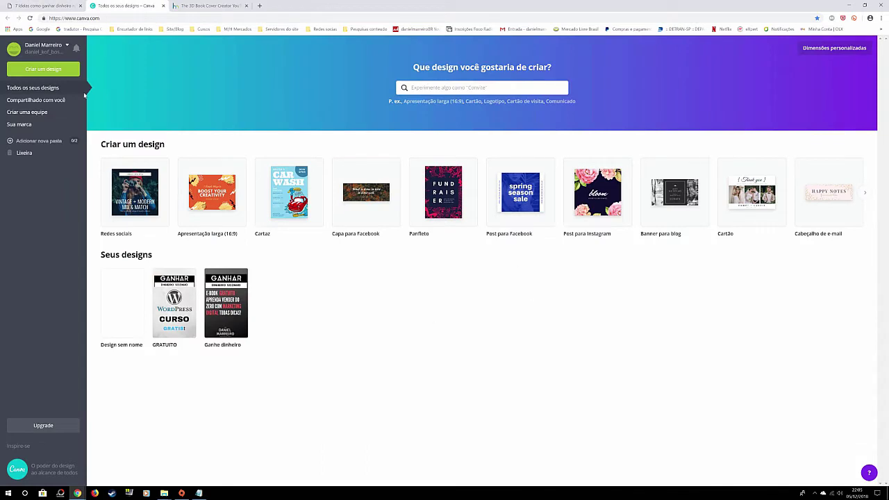
{"action": "left_click", "coordinate": [98, 18]}
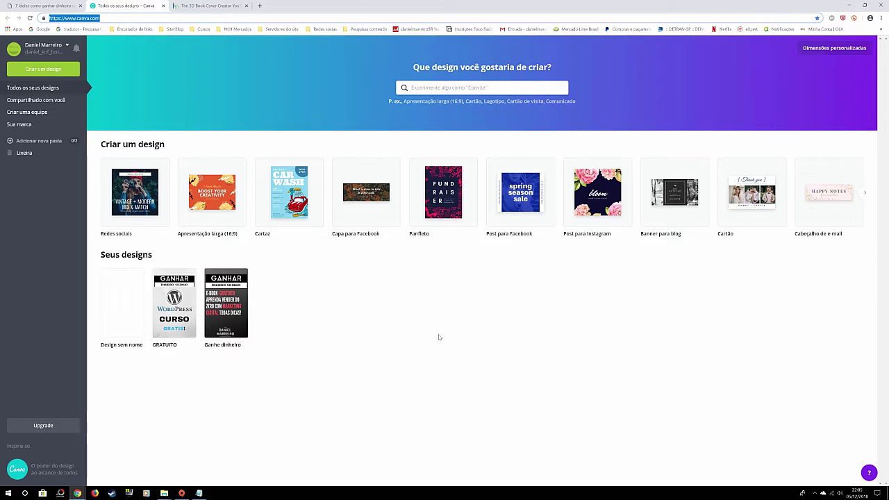
Review the Portuguese-translated 3D Book Cover Creator steps, then return to the Canva tab.
{"action": "left_click", "coordinate": [209, 7]}
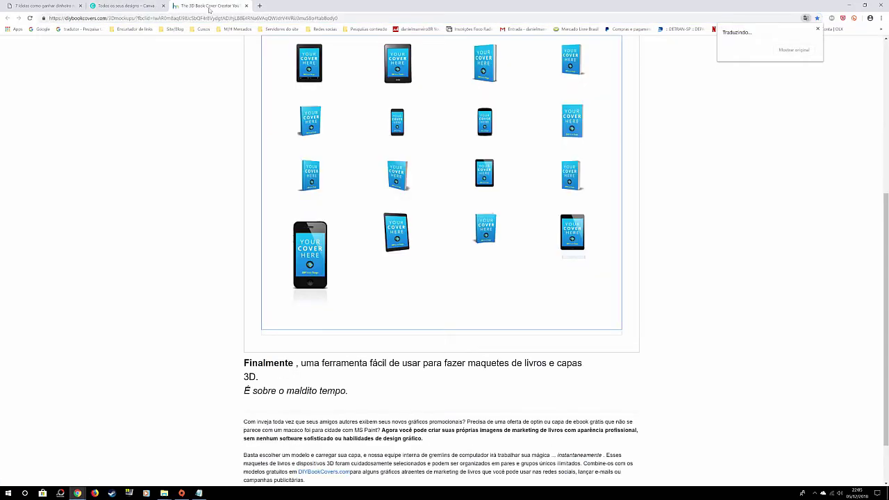
{"action": "scroll", "coordinate": [167, 162], "scroll_direction": "up", "scroll_amount": 4}
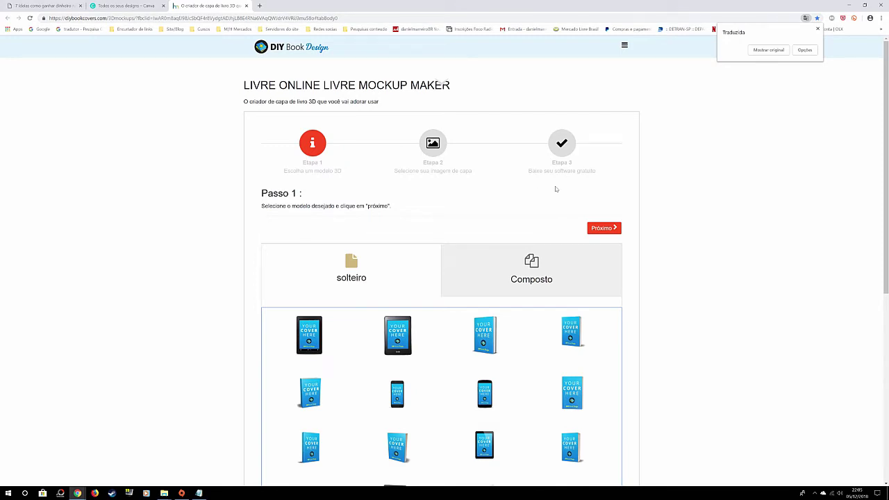
{"action": "left_click", "coordinate": [129, 6]}
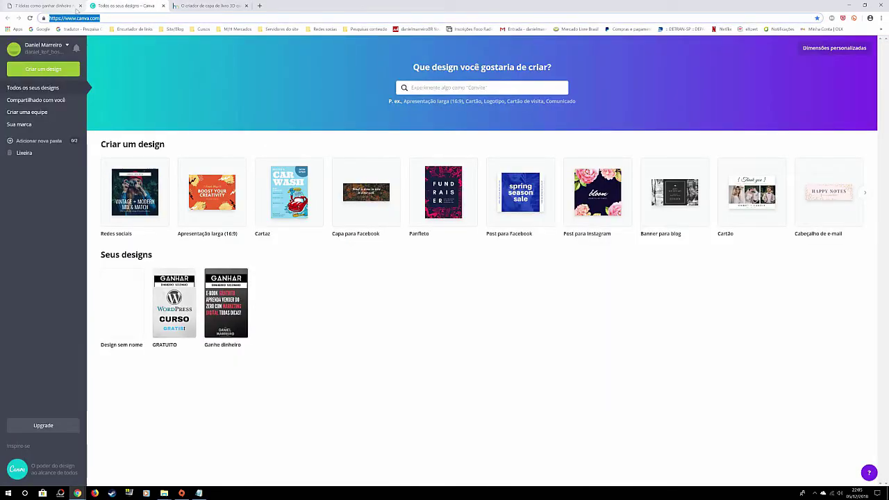
Start a new 'Capa de livro' design from the Criar um design carousel.
{"action": "left_click", "coordinate": [62, 6]}
{"action": "left_click", "coordinate": [116, 6]}
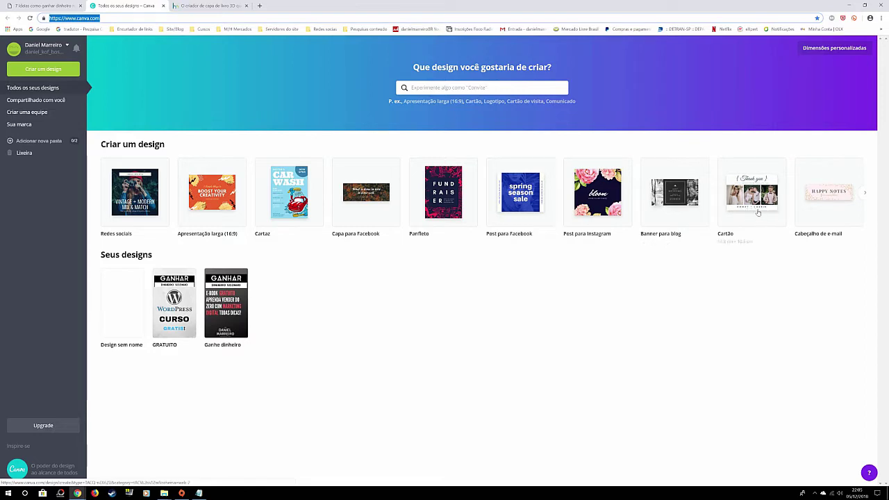
{"action": "left_click", "coordinate": [865, 195]}
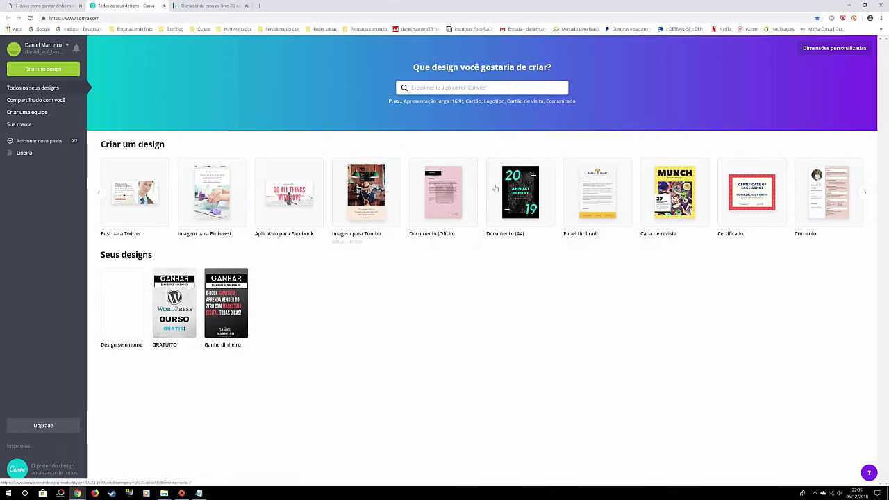
{"action": "left_click", "coordinate": [865, 195]}
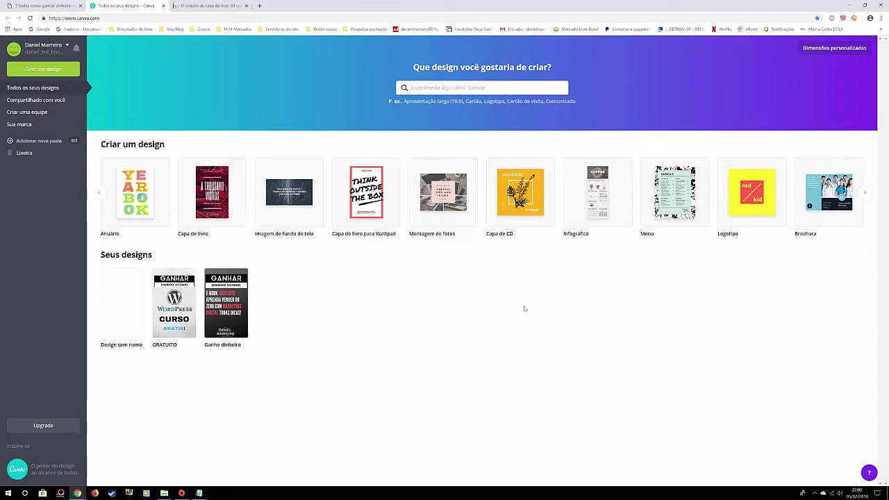
{"action": "mouse_move", "coordinate": [289, 191]}
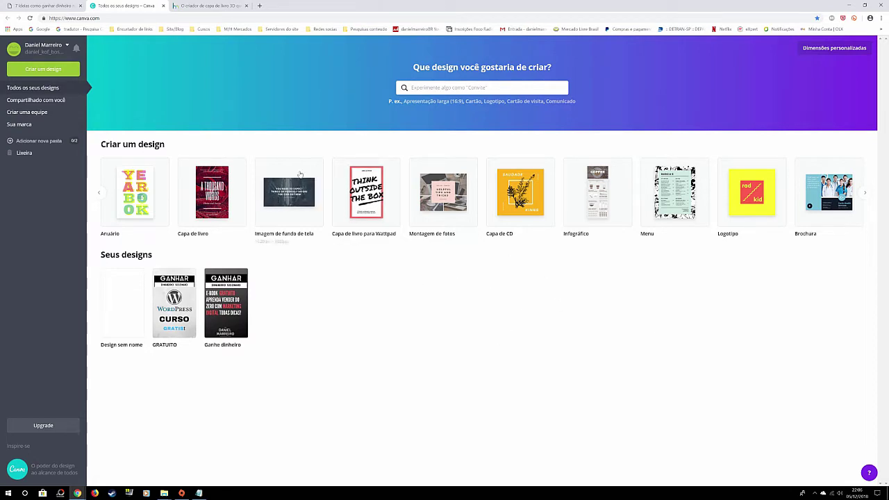
{"action": "left_click", "coordinate": [215, 198]}
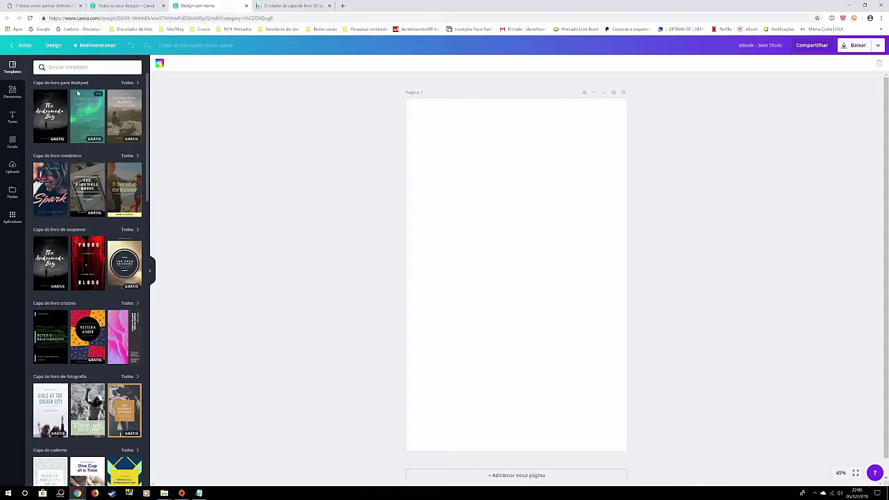
Try the Feelings Lost at Sea, Andromeda Boy, Brilliant Ideas and Offbeat Kitchen cover templates.
{"action": "scroll", "coordinate": [43, 305], "scroll_direction": "down", "scroll_amount": 2}
{"action": "scroll", "coordinate": [46, 311], "scroll_direction": "down", "scroll_amount": 2}
{"action": "scroll", "coordinate": [49, 319], "scroll_direction": "down", "scroll_amount": 2}
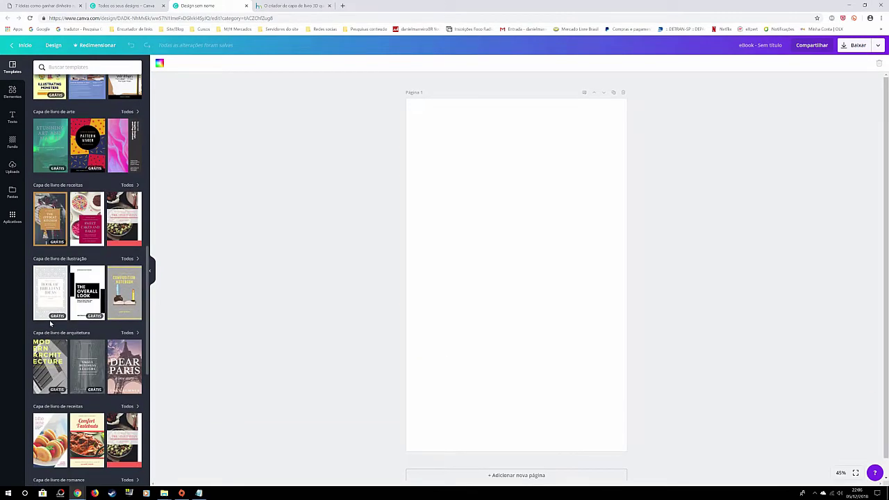
{"action": "scroll", "coordinate": [52, 328], "scroll_direction": "down", "scroll_amount": 2}
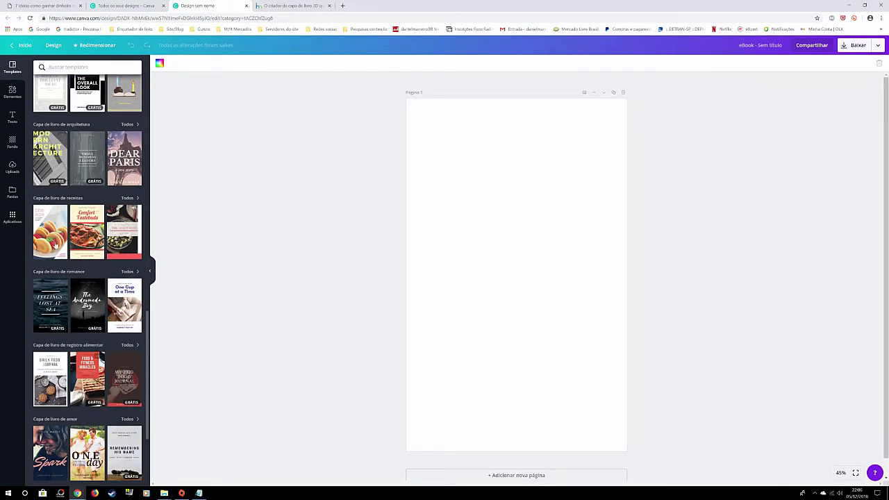
{"action": "scroll", "coordinate": [56, 245], "scroll_direction": "down", "scroll_amount": 3}
{"action": "left_click", "coordinate": [61, 179]}
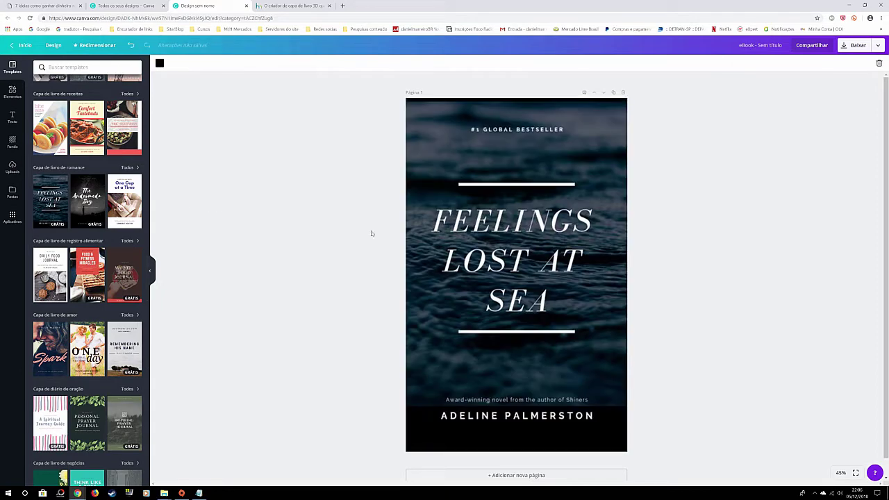
{"action": "left_click", "coordinate": [92, 209]}
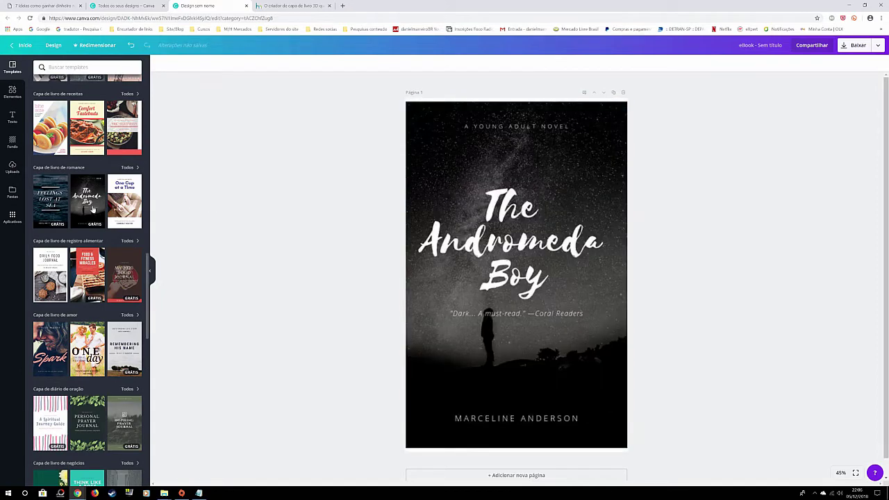
{"action": "scroll", "coordinate": [77, 198], "scroll_direction": "up", "scroll_amount": 3}
{"action": "scroll", "coordinate": [58, 182], "scroll_direction": "up", "scroll_amount": 2}
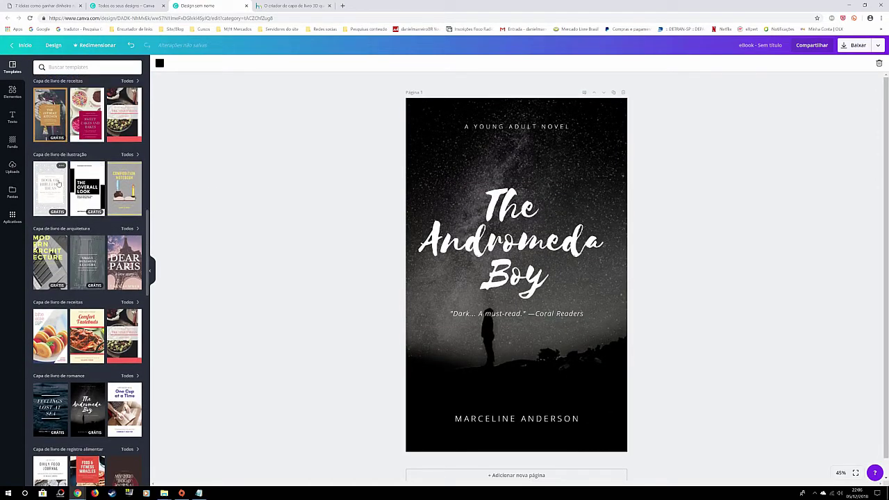
{"action": "left_click", "coordinate": [58, 182]}
{"action": "left_click", "coordinate": [42, 125]}
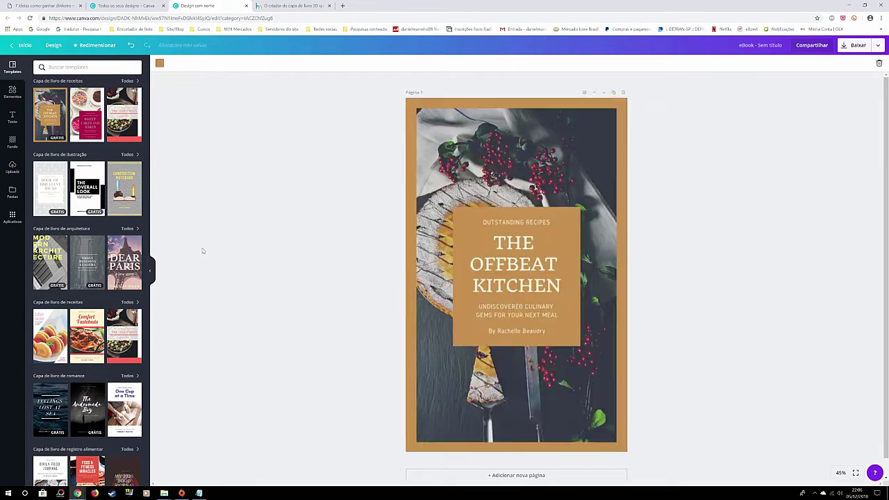
Try the Peter's Kaleidoscope, Pattern Maker, Andromeda Boy and Spark cover templates.
{"action": "scroll", "coordinate": [59, 153], "scroll_direction": "down", "scroll_amount": 3}
{"action": "scroll", "coordinate": [59, 154], "scroll_direction": "down", "scroll_amount": 5}
{"action": "scroll", "coordinate": [59, 153], "scroll_direction": "down", "scroll_amount": 5}
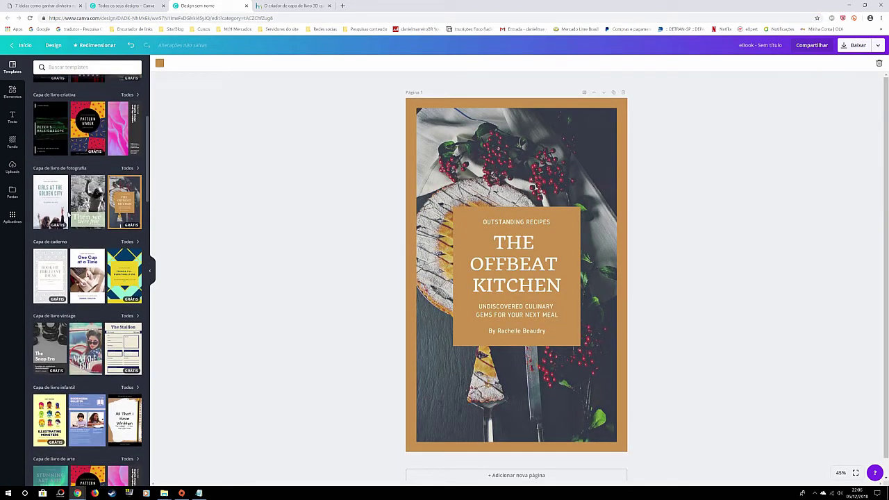
{"action": "left_click", "coordinate": [59, 153]}
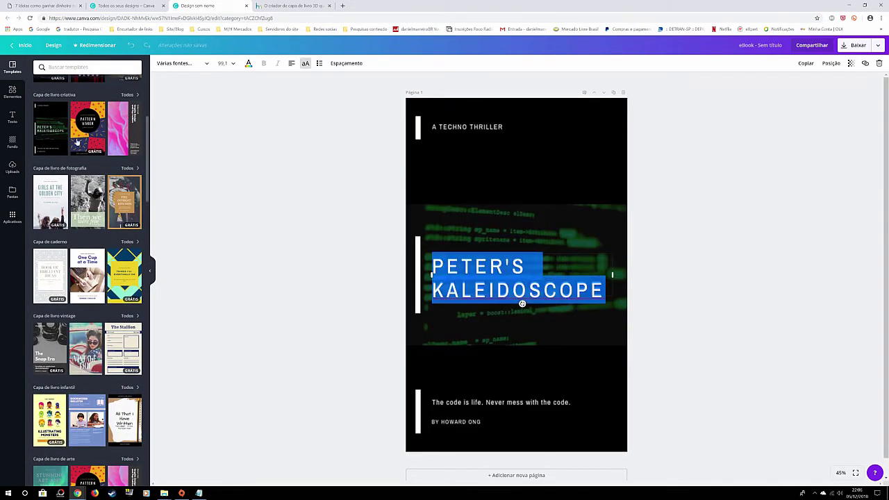
{"action": "left_click", "coordinate": [75, 141]}
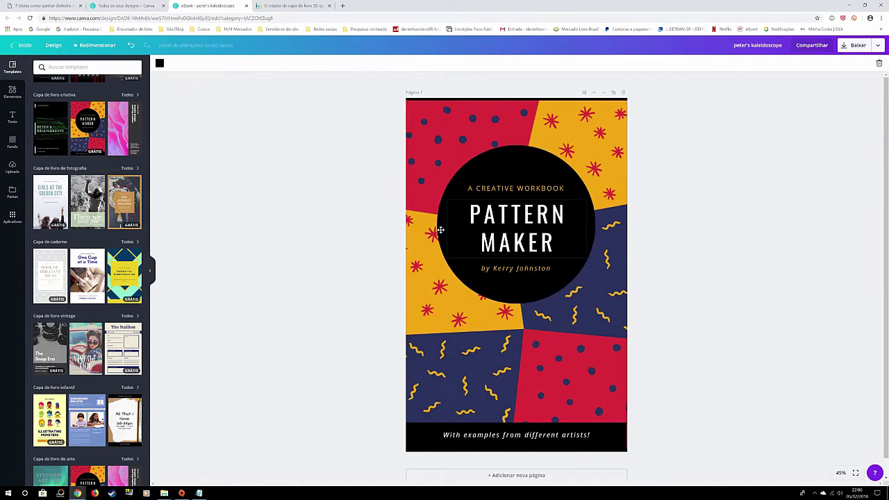
{"action": "scroll", "coordinate": [82, 225], "scroll_direction": "up", "scroll_amount": 3}
{"action": "left_click", "coordinate": [50, 254]}
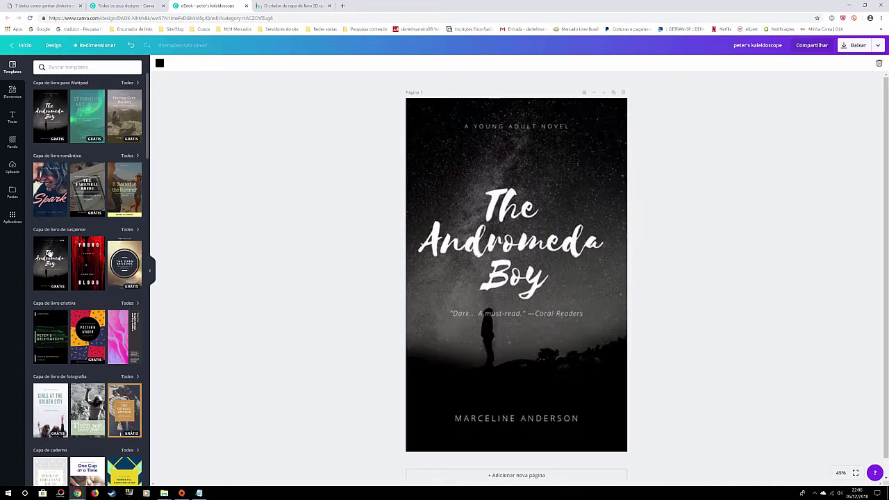
{"action": "left_click", "coordinate": [50, 201]}
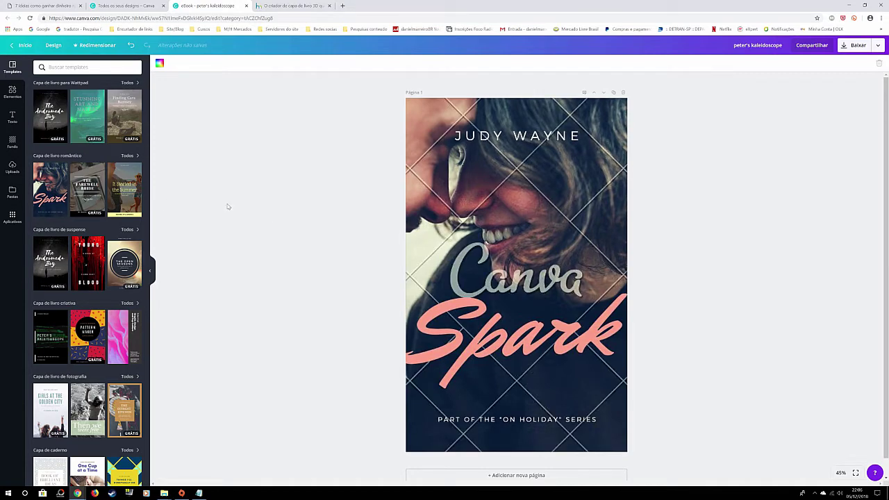
{"action": "left_click", "coordinate": [46, 126]}
Reapply the Spark cover, see its US$1.00 premium download price, then undo it.
{"action": "left_click", "coordinate": [49, 173]}
{"action": "left_click", "coordinate": [863, 47]}
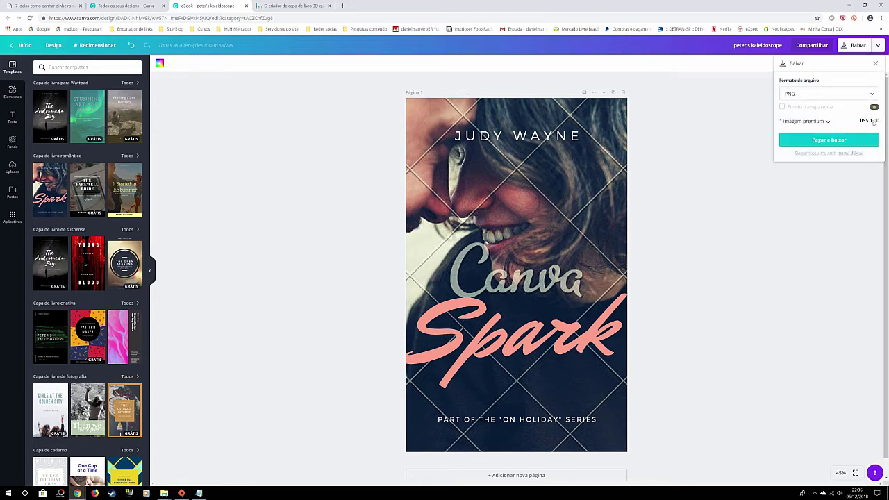
{"action": "left_click", "coordinate": [747, 119]}
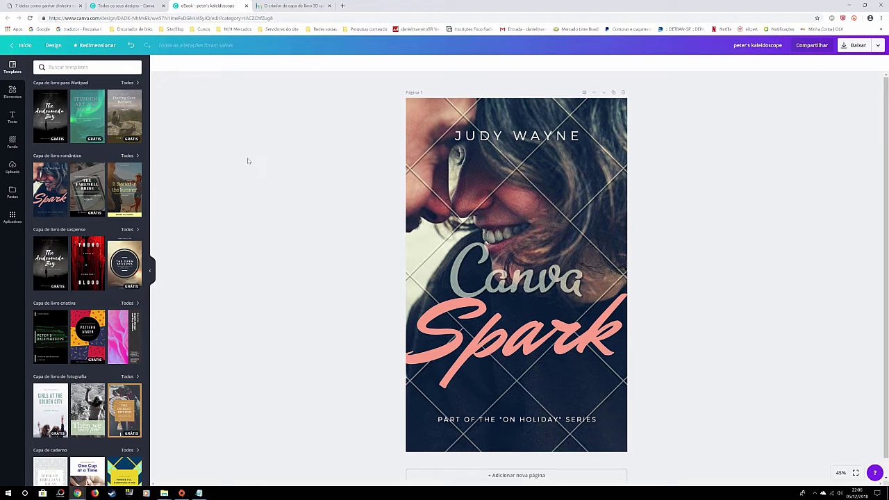
{"action": "key", "text": "ctrl+z"}
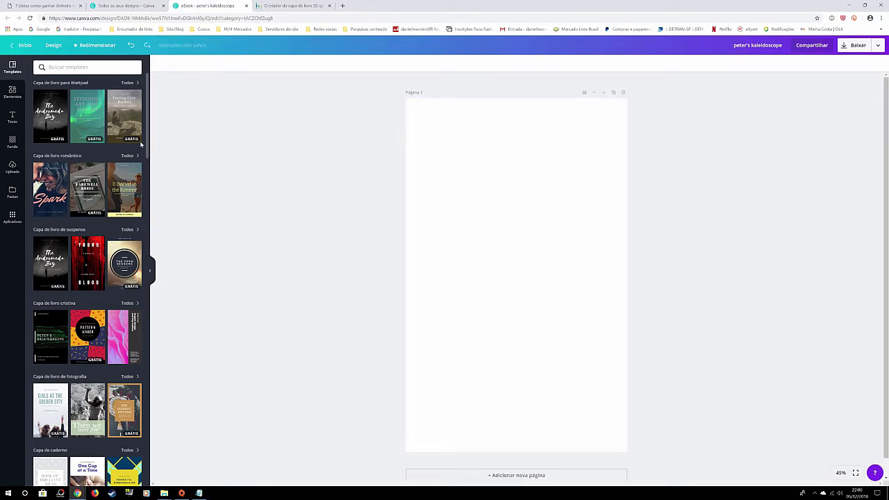
Upload the 'Logo 1 copia' image from the desktop's capas para blog folder.
{"action": "left_click", "coordinate": [11, 164]}
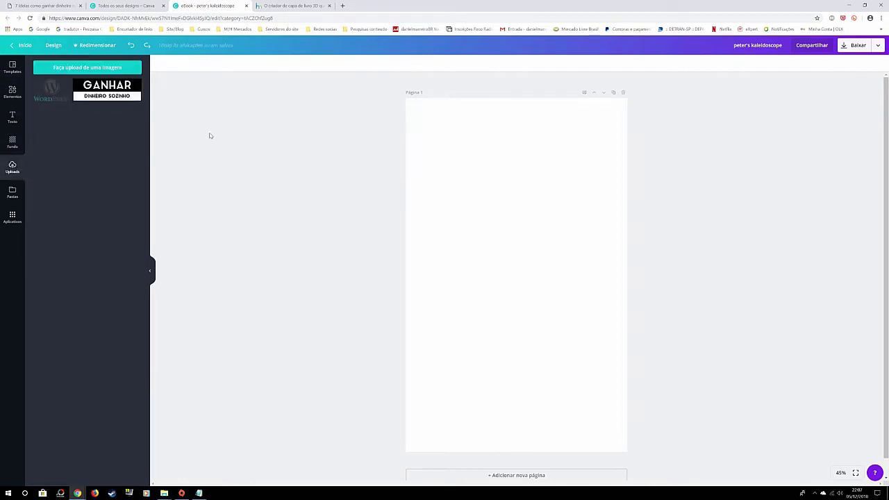
{"action": "mouse_move", "coordinate": [107, 89]}
{"action": "left_click", "coordinate": [73, 69]}
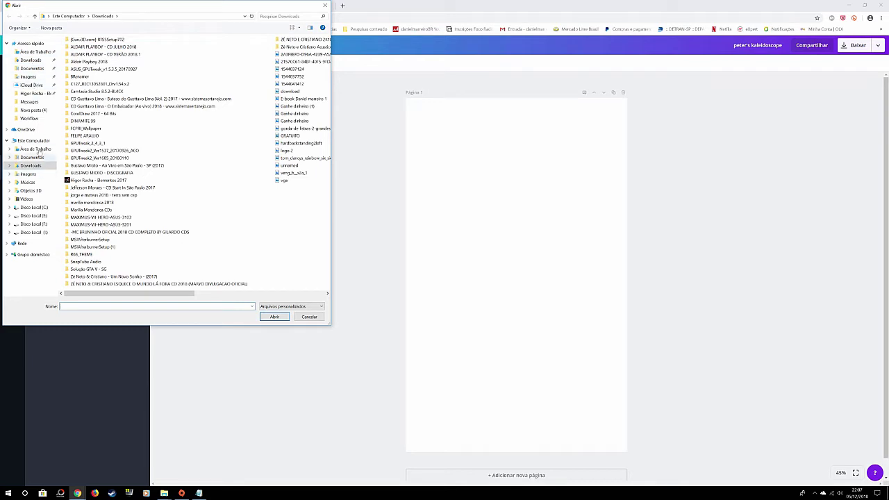
{"action": "left_click", "coordinate": [33, 52]}
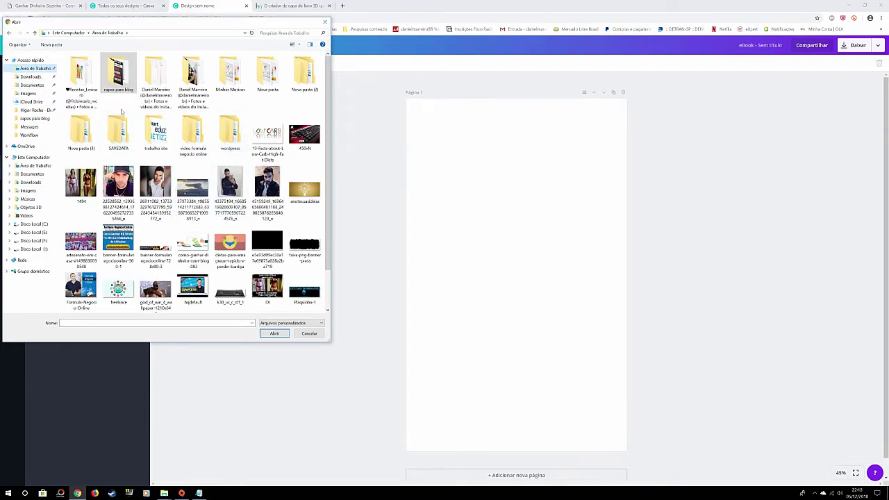
{"action": "double_click", "coordinate": [115, 76]}
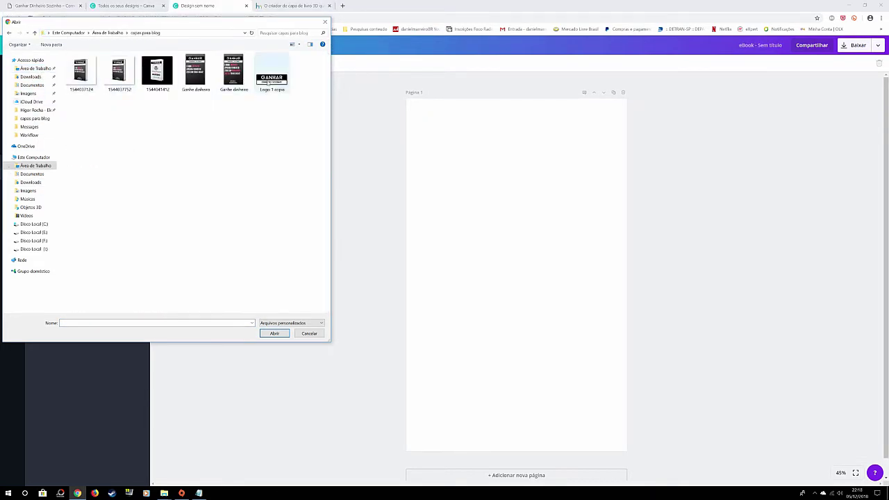
{"action": "left_click", "coordinate": [272, 73]}
{"action": "left_click", "coordinate": [275, 333]}
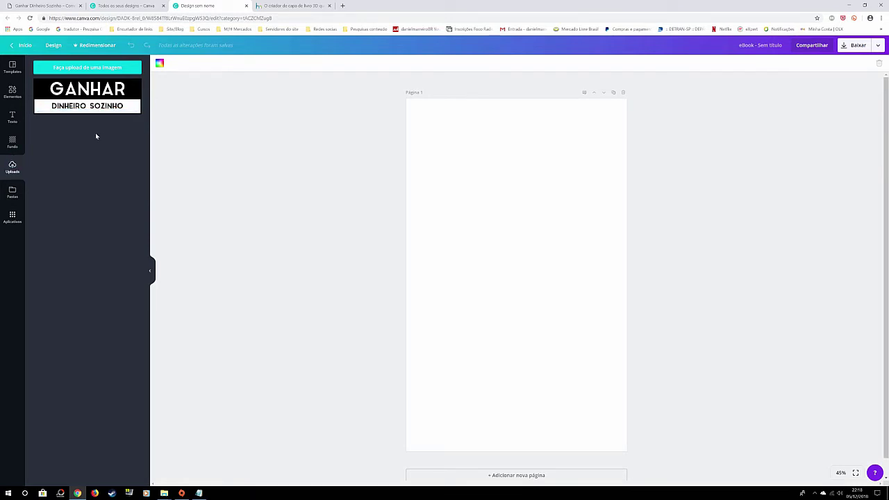
Place the GANHAR DINHEIRO SOZINHO logo near the top, centred and enlarged to nearly full width.
{"action": "mouse_move", "coordinate": [72, 106]}
{"action": "left_mouse_down"}
{"action": "mouse_move", "coordinate": [464, 182]}
{"action": "mouse_move", "coordinate": [415, 190]}
{"action": "left_mouse_up"}
{"action": "left_click_drag", "start_coordinate": [602, 191], "coordinate": [620, 191]}
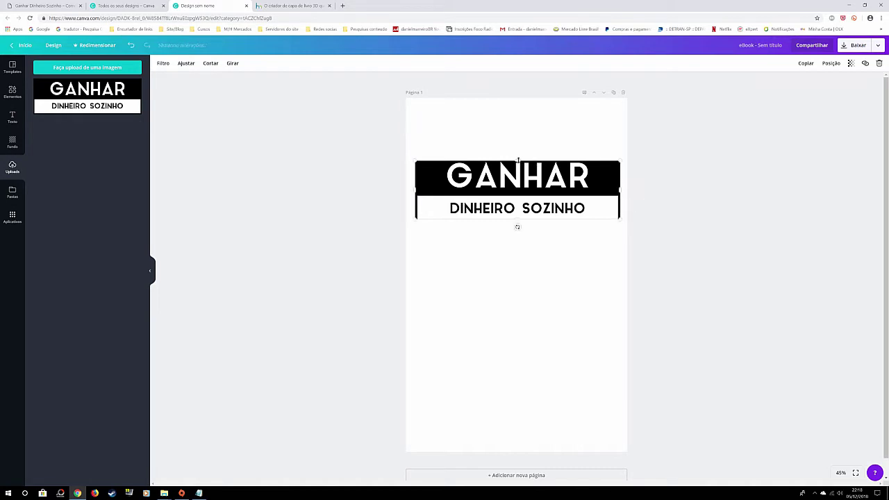
{"action": "left_click_drag", "start_coordinate": [517, 160], "coordinate": [519, 159]}
{"action": "mouse_move", "coordinate": [520, 161]}
{"action": "left_mouse_down"}
{"action": "mouse_move", "coordinate": [518, 148]}
{"action": "mouse_move", "coordinate": [530, 161]}
{"action": "left_mouse_up"}
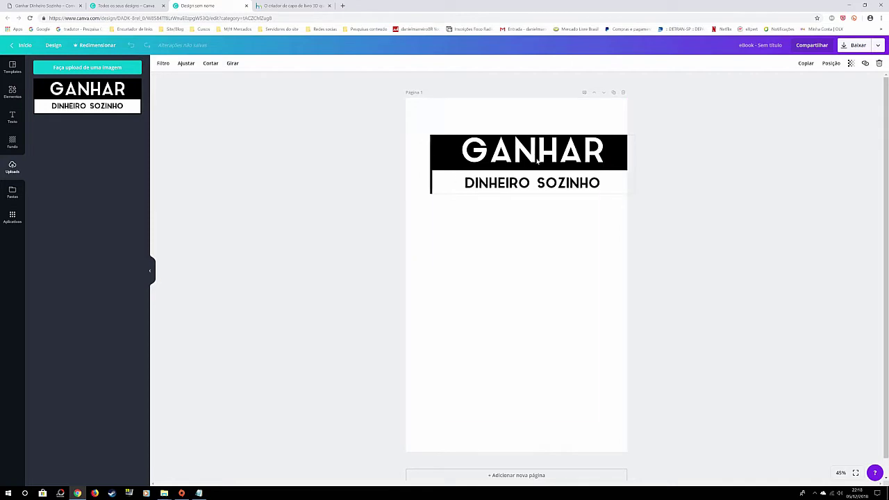
{"action": "left_click_drag", "start_coordinate": [530, 161], "coordinate": [535, 161]}
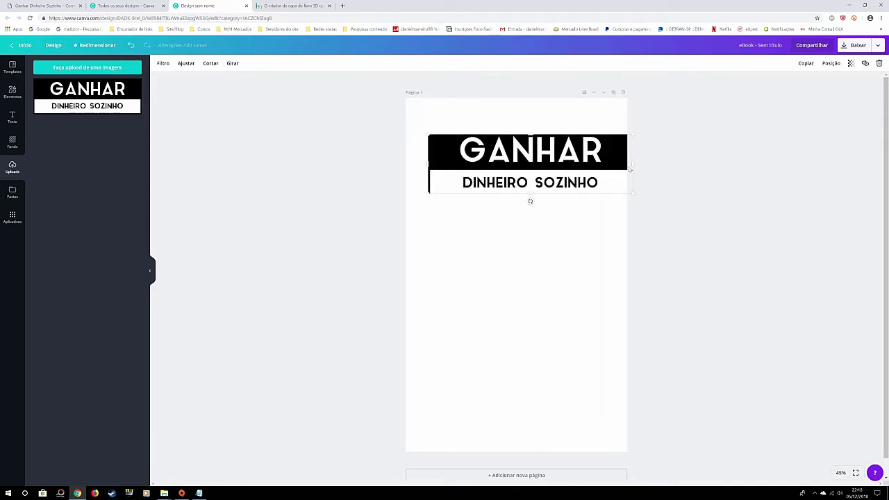
{"action": "left_click_drag", "start_coordinate": [633, 165], "coordinate": [604, 165]}
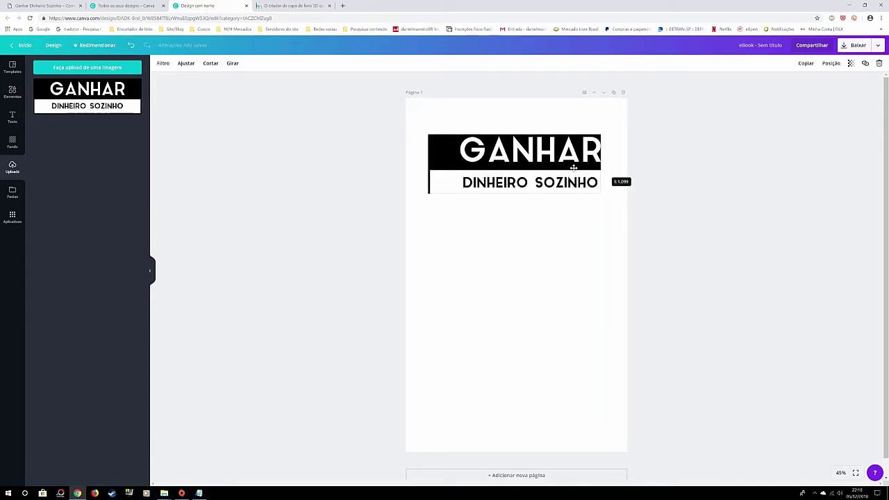
{"action": "left_click_drag", "start_coordinate": [521, 167], "coordinate": [521, 170]}
{"action": "left_click_drag", "start_coordinate": [601, 166], "coordinate": [603, 166]}
{"action": "left_click_drag", "start_coordinate": [526, 168], "coordinate": [519, 187]}
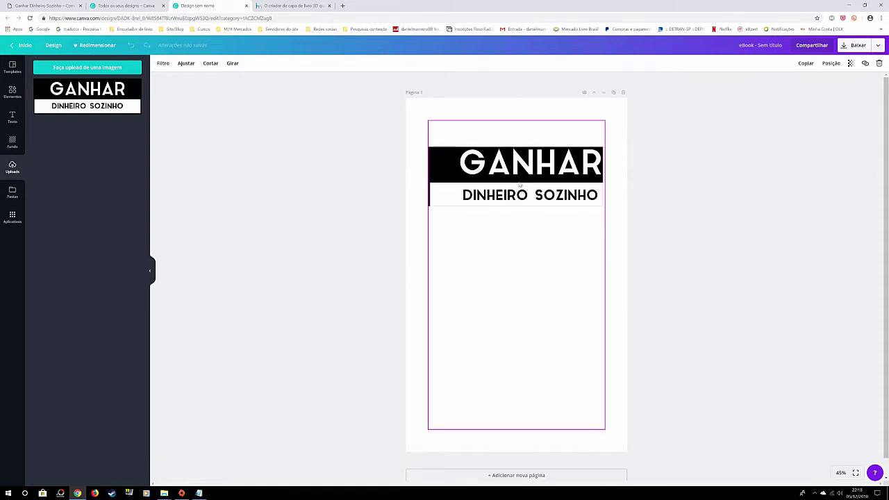
{"action": "left_click_drag", "start_coordinate": [603, 180], "coordinate": [605, 180]}
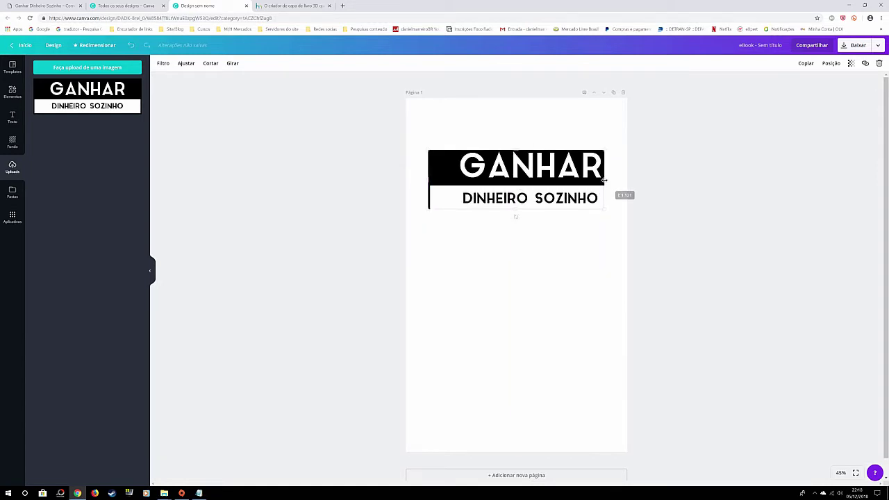
{"action": "left_click_drag", "start_coordinate": [518, 189], "coordinate": [518, 190]}
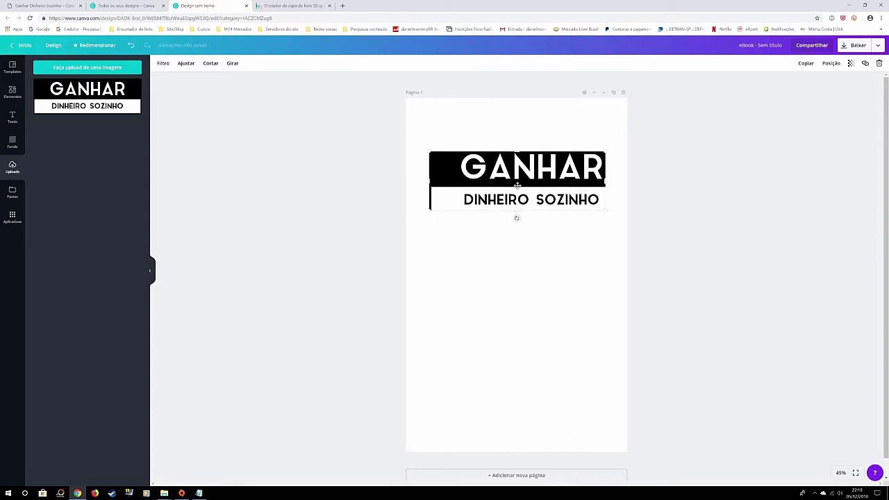
Set the page background to the blue raindrops-on-glass photo.
{"action": "left_click", "coordinate": [456, 245]}
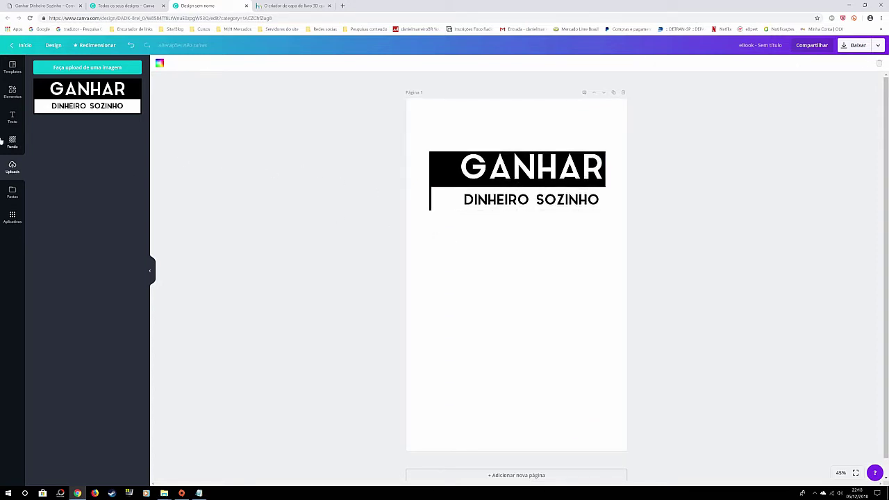
{"action": "left_click", "coordinate": [12, 141]}
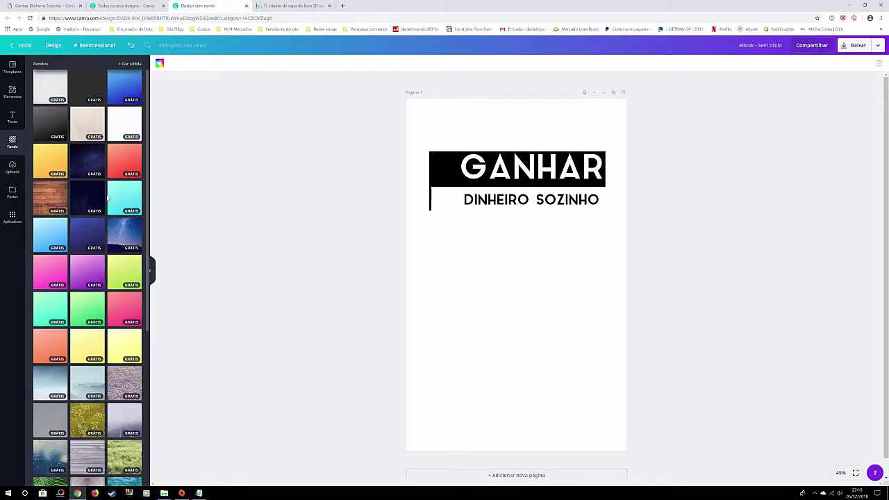
{"action": "scroll", "coordinate": [105, 208], "scroll_direction": "down", "scroll_amount": 3}
{"action": "scroll", "coordinate": [104, 209], "scroll_direction": "up", "scroll_amount": 3}
{"action": "scroll", "coordinate": [102, 216], "scroll_direction": "down", "scroll_amount": 2}
{"action": "scroll", "coordinate": [101, 216], "scroll_direction": "down", "scroll_amount": 2}
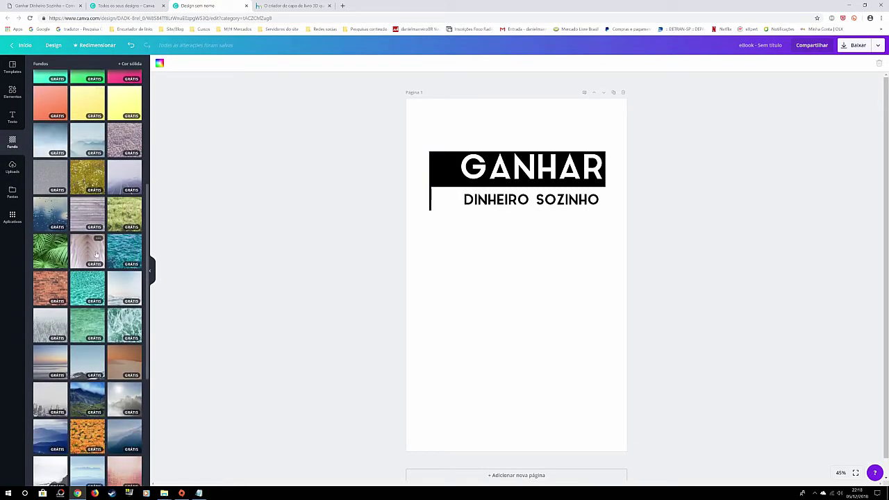
{"action": "left_click", "coordinate": [99, 201]}
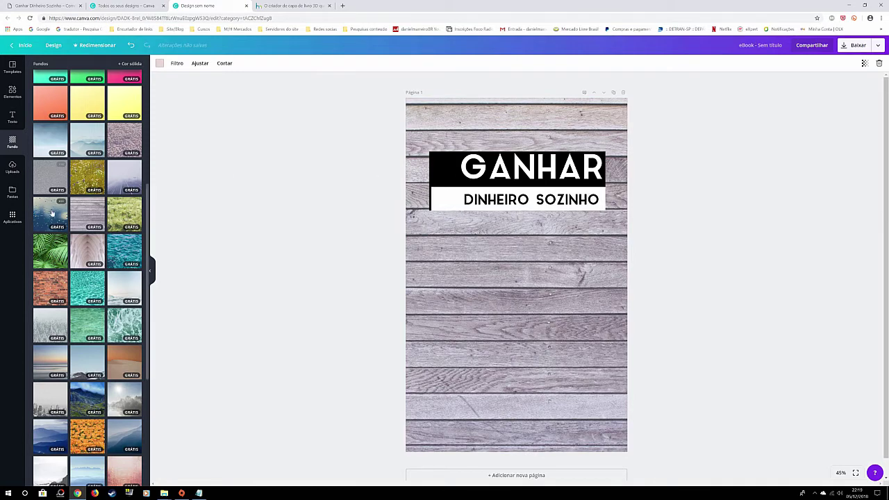
{"action": "left_click", "coordinate": [47, 210]}
Widen the GANHAR logo on both sides across the upper part of the cover.
{"action": "left_click", "coordinate": [428, 180]}
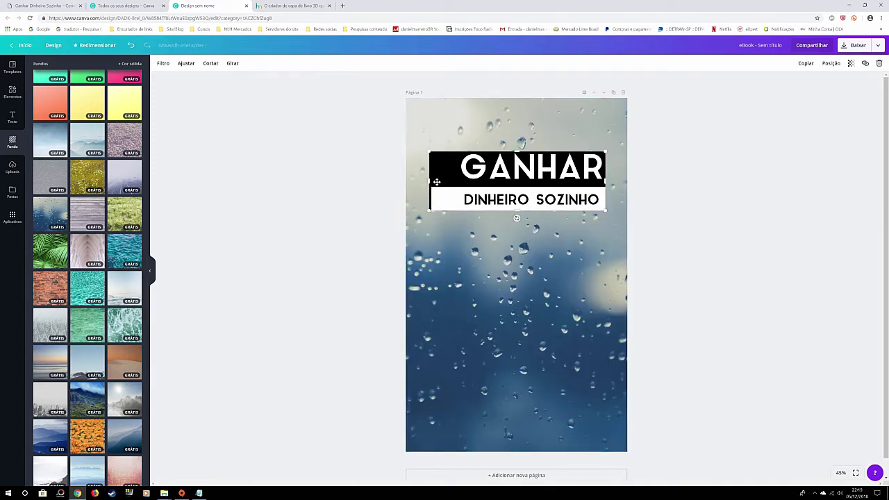
{"action": "left_click_drag", "start_coordinate": [429, 179], "coordinate": [419, 181]}
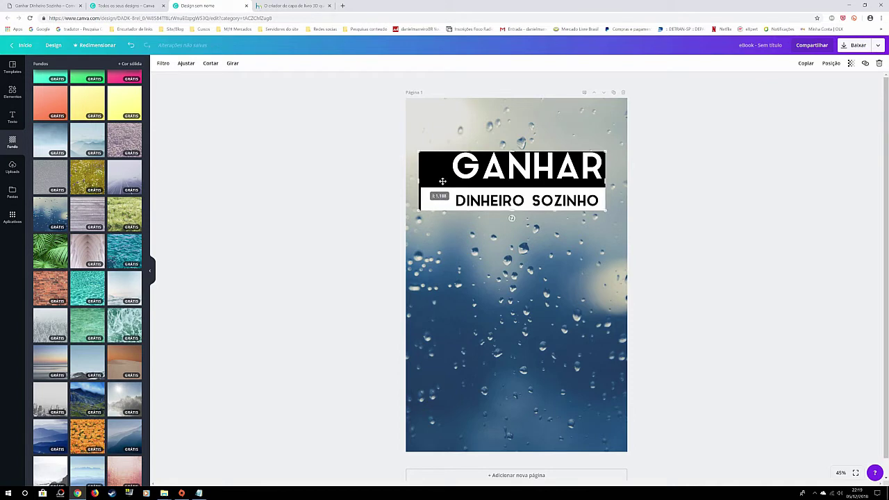
{"action": "left_click_drag", "start_coordinate": [606, 179], "coordinate": [621, 179]}
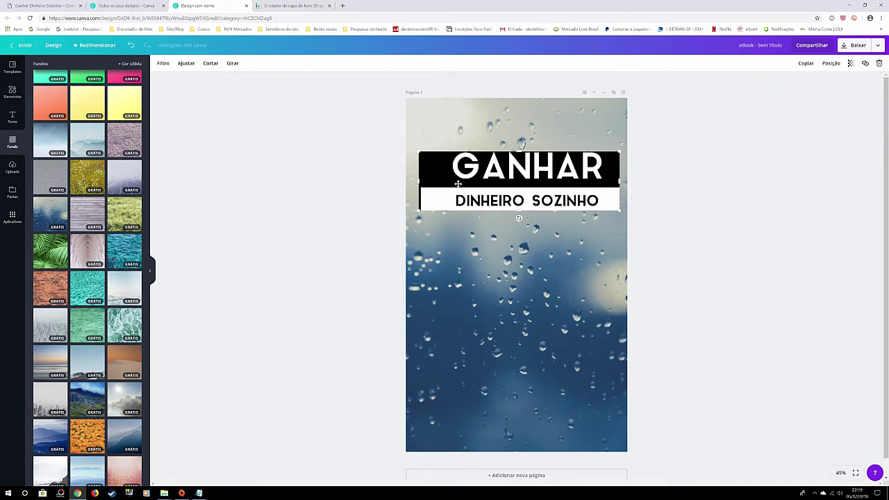
{"action": "left_click_drag", "start_coordinate": [419, 180], "coordinate": [417, 180]}
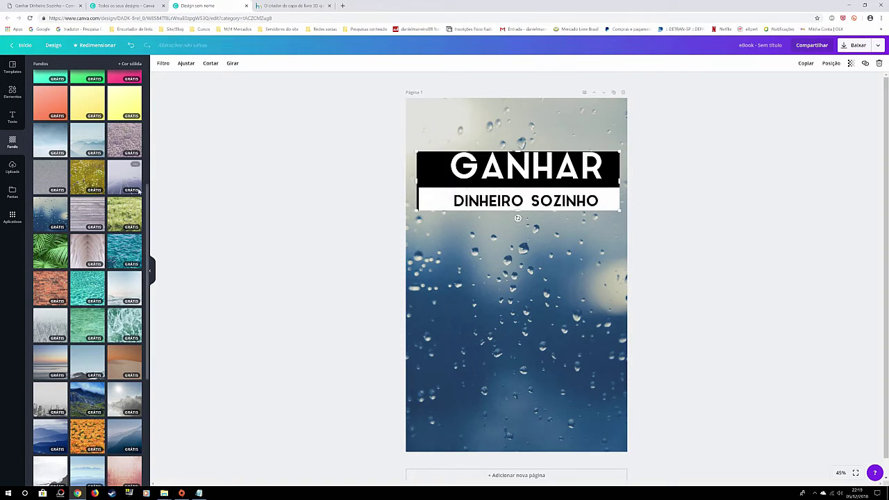
{"action": "left_click", "coordinate": [12, 118]}
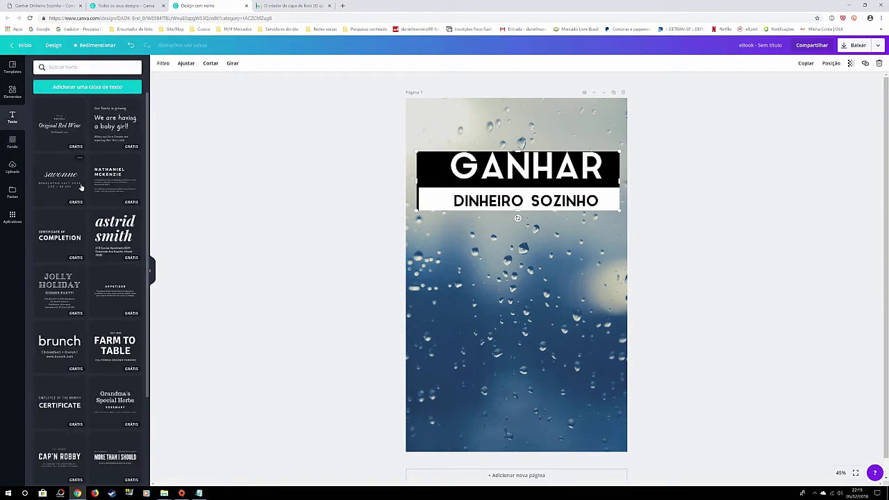
{"action": "scroll", "coordinate": [86, 211], "scroll_direction": "down", "scroll_amount": 1}
{"action": "scroll", "coordinate": [86, 211], "scroll_direction": "down", "scroll_amount": 4}
{"action": "scroll", "coordinate": [87, 212], "scroll_direction": "down", "scroll_amount": 5}
{"action": "scroll", "coordinate": [87, 212], "scroll_direction": "down", "scroll_amount": 4}
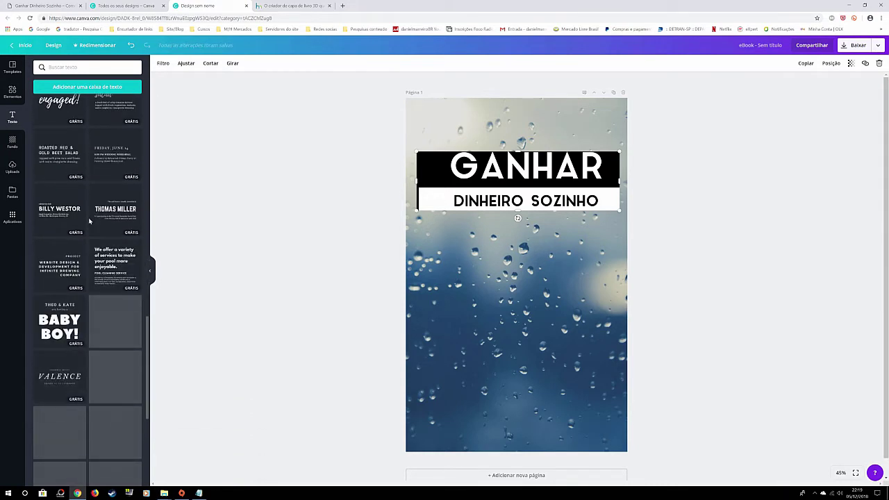
{"action": "scroll", "coordinate": [89, 222], "scroll_direction": "down", "scroll_amount": 4}
{"action": "scroll", "coordinate": [90, 241], "scroll_direction": "down", "scroll_amount": 4}
{"action": "scroll", "coordinate": [90, 242], "scroll_direction": "down", "scroll_amount": 3}
{"action": "scroll", "coordinate": [91, 247], "scroll_direction": "down", "scroll_amount": 3}
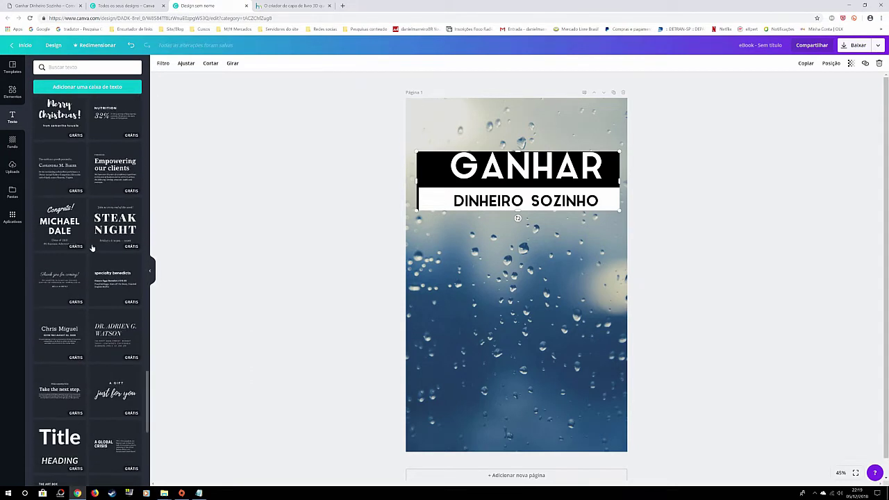
{"action": "scroll", "coordinate": [93, 250], "scroll_direction": "down", "scroll_amount": 2}
{"action": "scroll", "coordinate": [94, 254], "scroll_direction": "down", "scroll_amount": 3}
{"action": "scroll", "coordinate": [94, 255], "scroll_direction": "down", "scroll_amount": 3}
{"action": "scroll", "coordinate": [94, 256], "scroll_direction": "down", "scroll_amount": 3}
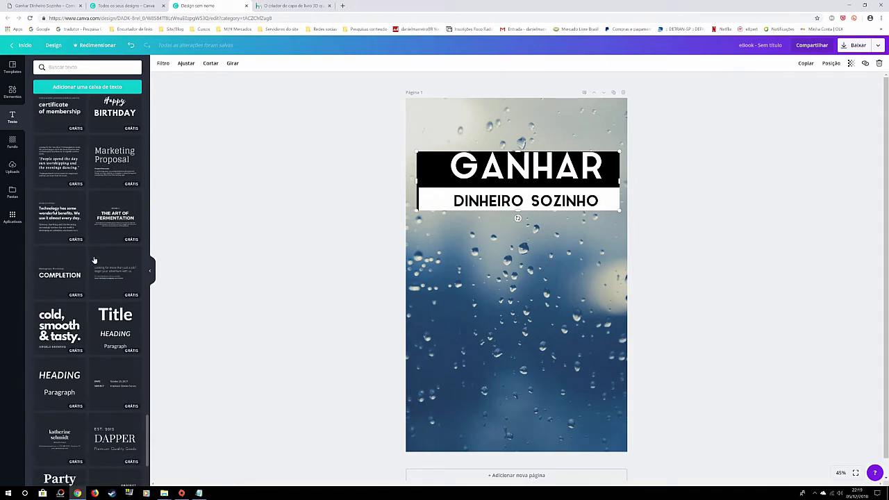
{"action": "scroll", "coordinate": [95, 257], "scroll_direction": "down", "scroll_amount": 2}
{"action": "scroll", "coordinate": [95, 261], "scroll_direction": "down", "scroll_amount": 3}
{"action": "mouse_move", "coordinate": [115, 238]}
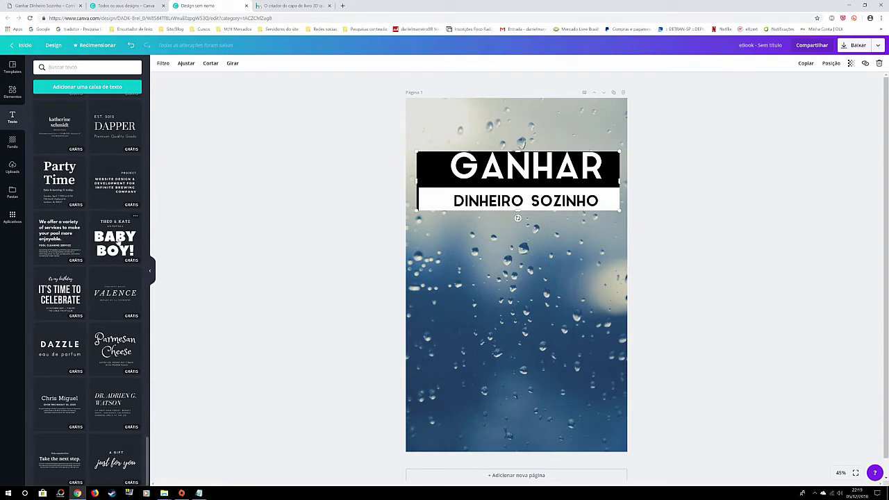
{"action": "left_click_drag", "start_coordinate": [118, 240], "coordinate": [481, 290]}
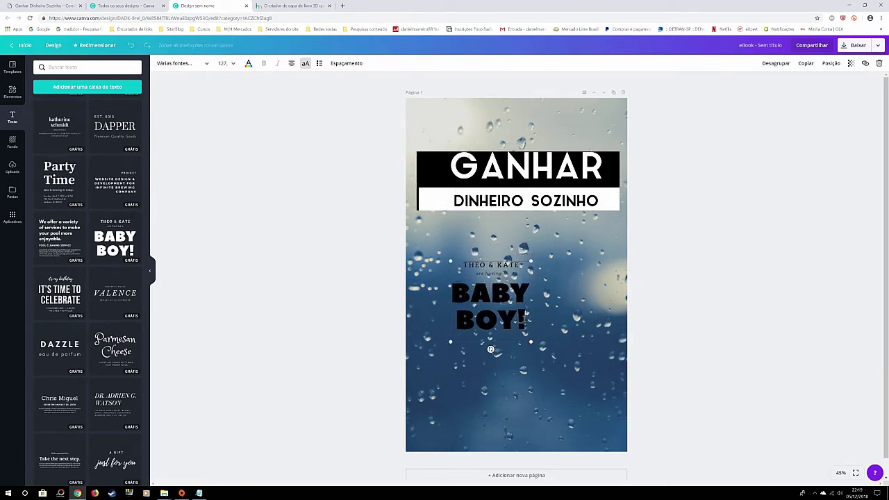
{"action": "double_click", "coordinate": [524, 320]}
{"action": "key", "text": "BackSpace"}
{"action": "key", "text": "BackSpace"}
{"action": "key", "text": "BackSpace"}
{"action": "key", "text": "BackSpace"}
{"action": "key", "text": "BackSpace"}
{"action": "key", "text": "BackSpace"}
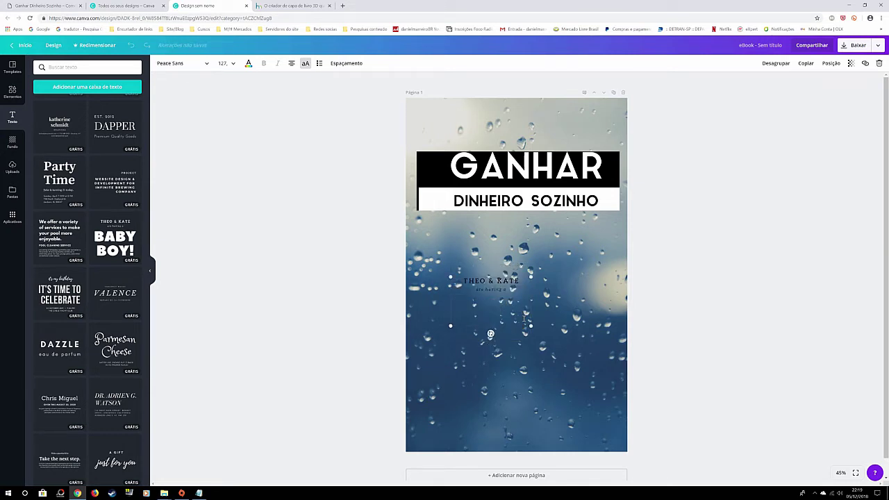
{"action": "type", "text": "E-"}
{"action": "type", "text": "BOOK"}
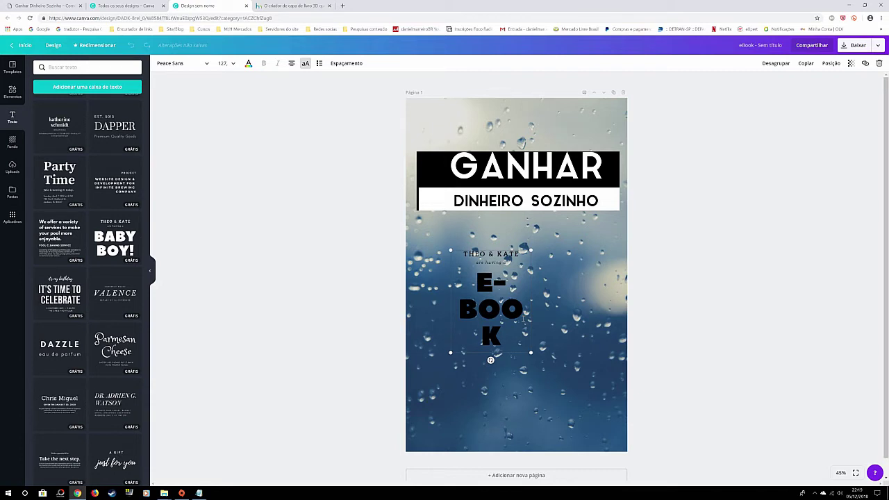
{"action": "left_click_drag", "start_coordinate": [542, 350], "coordinate": [553, 364]}
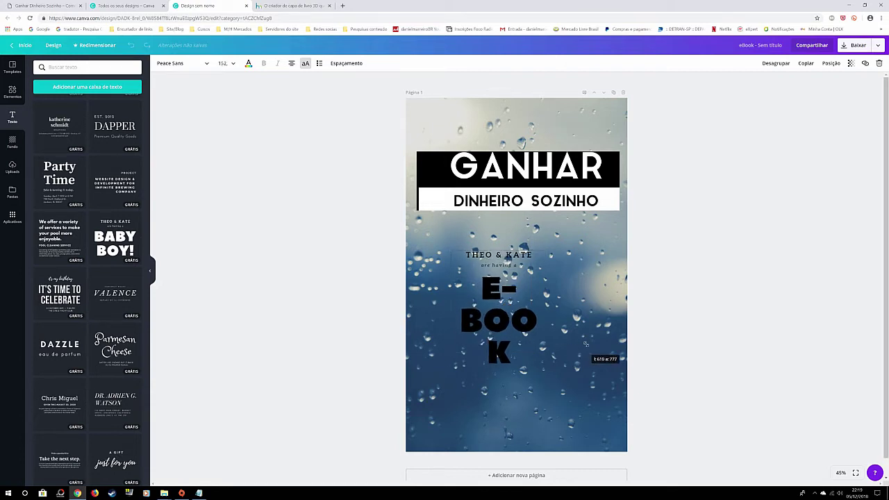
{"action": "left_click_drag", "start_coordinate": [542, 308], "coordinate": [564, 307]}
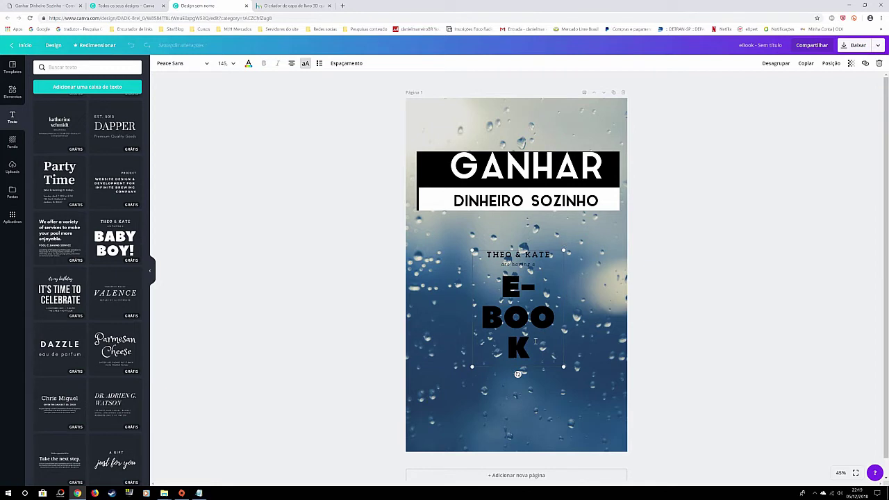
{"action": "key", "text": "BackSpace"}
{"action": "key", "text": "BackSpace"}
{"action": "key", "text": "BackSpace"}
{"action": "key", "text": "BackSpace"}
{"action": "key", "text": "BackSpace"}
{"action": "key", "text": "BackSpace"}
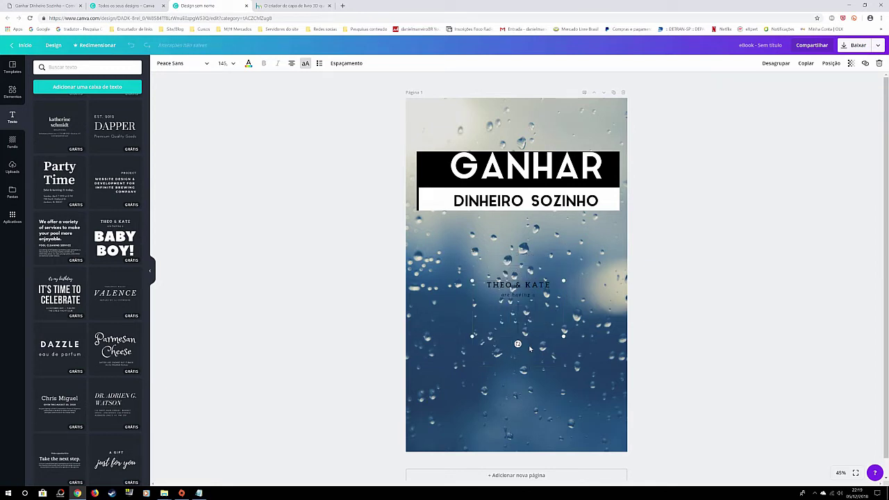
{"action": "left_click", "coordinate": [528, 294]}
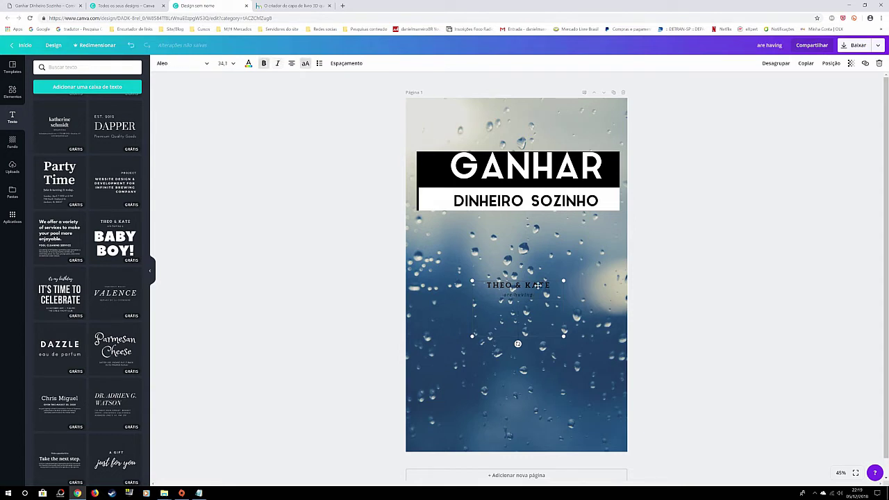
{"action": "double_click", "coordinate": [539, 284]}
{"action": "key", "text": "BackSpace"}
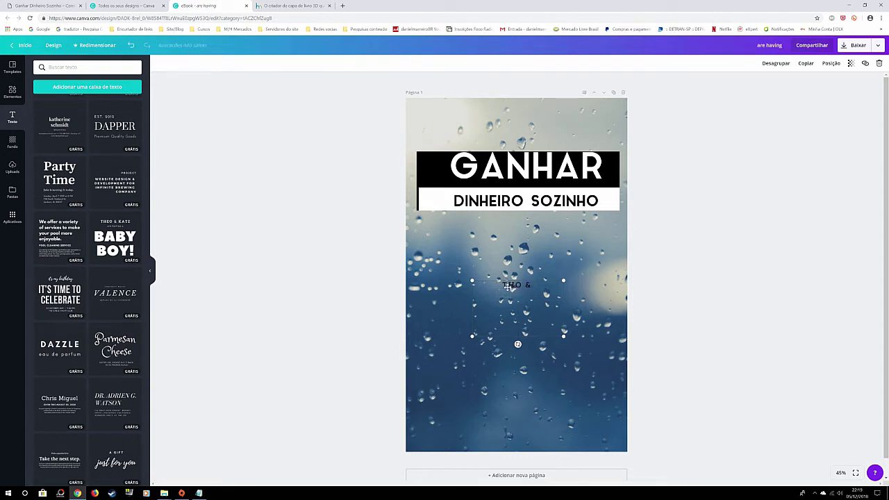
{"action": "key", "text": "Escape"}
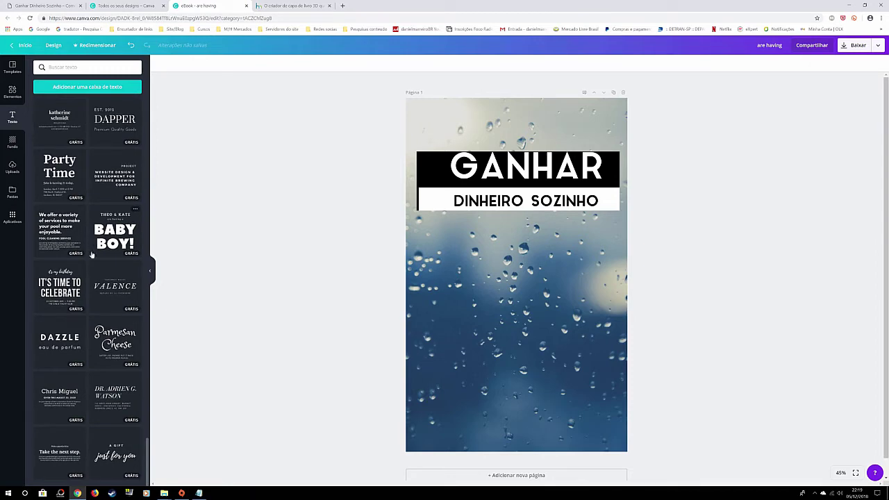
Add the DESIGN PROPOSAL text style, replace its headline with E-BOOK and enlarge it.
{"action": "scroll", "coordinate": [88, 270], "scroll_direction": "up", "scroll_amount": 3}
{"action": "scroll", "coordinate": [88, 275], "scroll_direction": "up", "scroll_amount": 3}
{"action": "scroll", "coordinate": [87, 271], "scroll_direction": "up", "scroll_amount": 5}
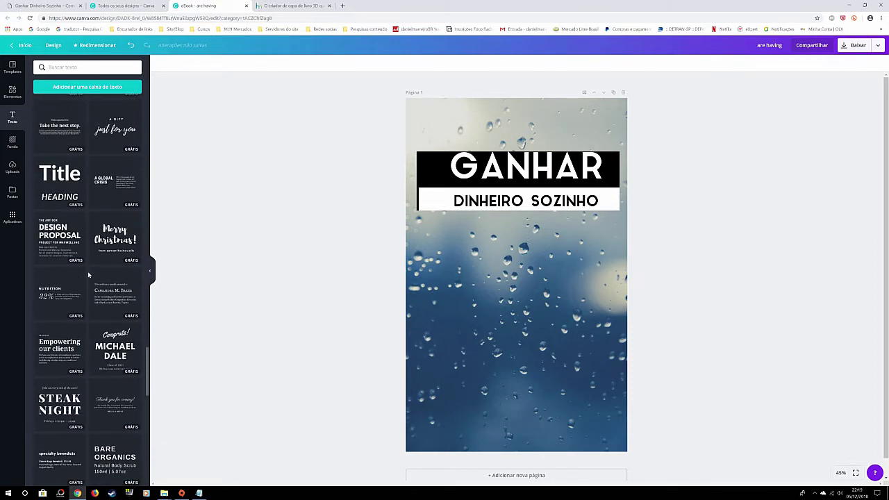
{"action": "scroll", "coordinate": [87, 271], "scroll_direction": "up", "scroll_amount": 2}
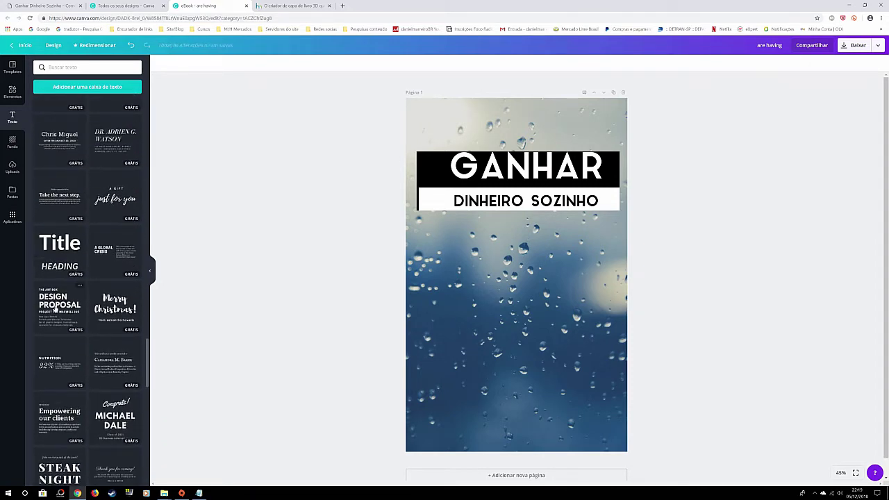
{"action": "left_click_drag", "start_coordinate": [57, 308], "coordinate": [501, 311]}
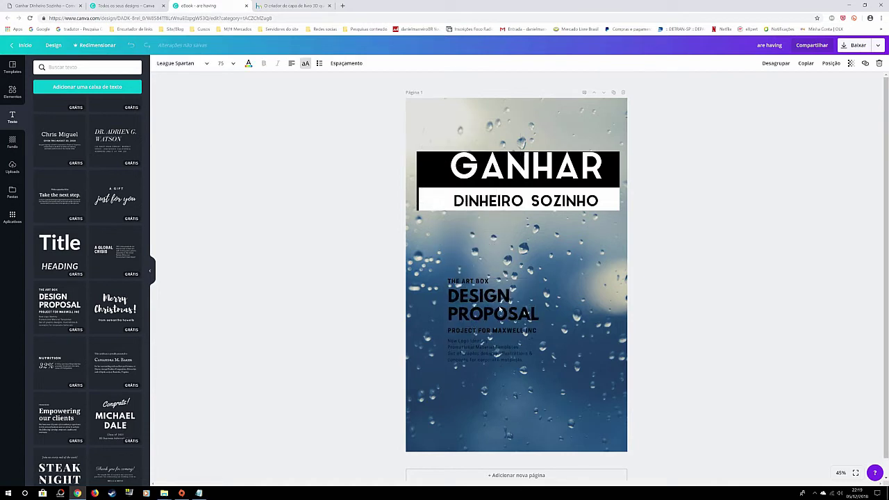
{"action": "double_click", "coordinate": [532, 312]}
{"action": "key", "text": "BackSpace"}
{"action": "key", "text": "BackSpace"}
{"action": "key", "text": "BackSpace"}
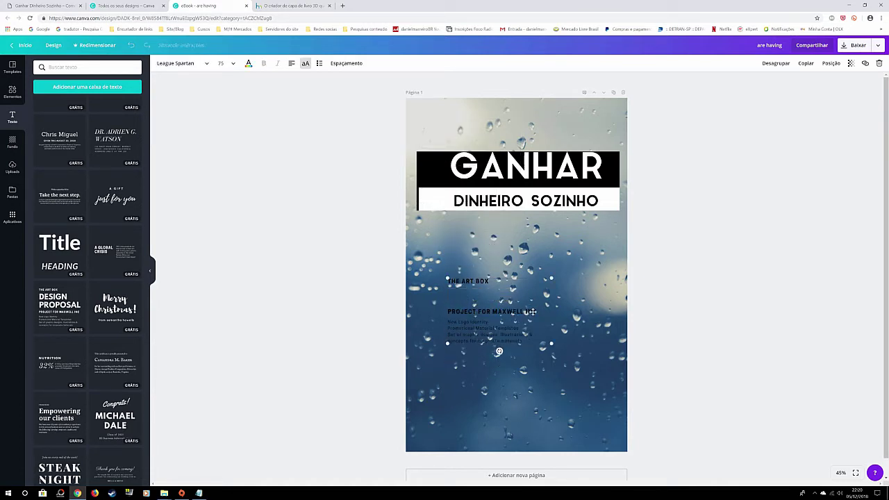
{"action": "type", "text": "E-BOO"}
{"action": "type", "text": "K"}
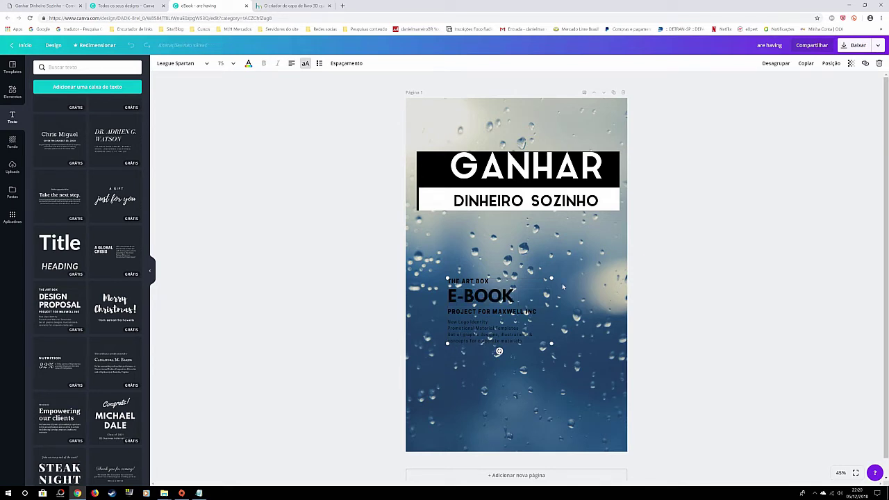
{"action": "left_click_drag", "start_coordinate": [564, 257], "coordinate": [610, 240]}
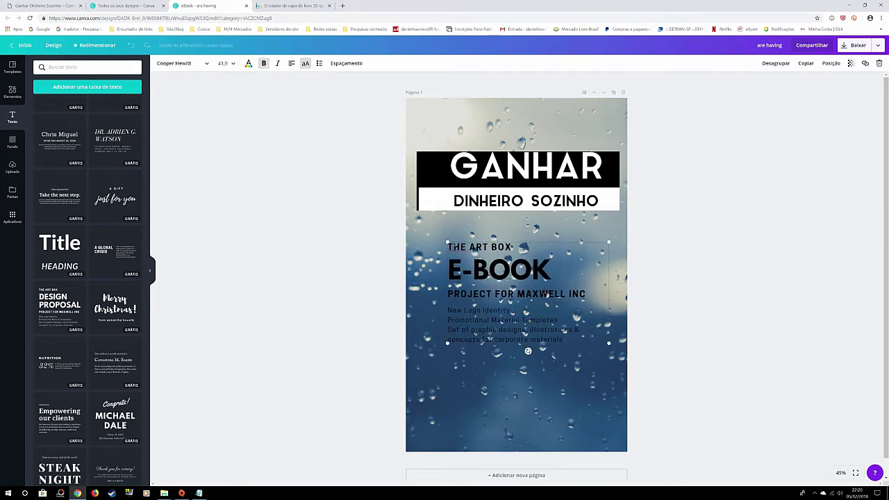
Delete the THE ART BOX, description and PROJECT FOR MAXWELL INC lines under E-BOOK.
{"action": "key", "text": "BackSpace"}
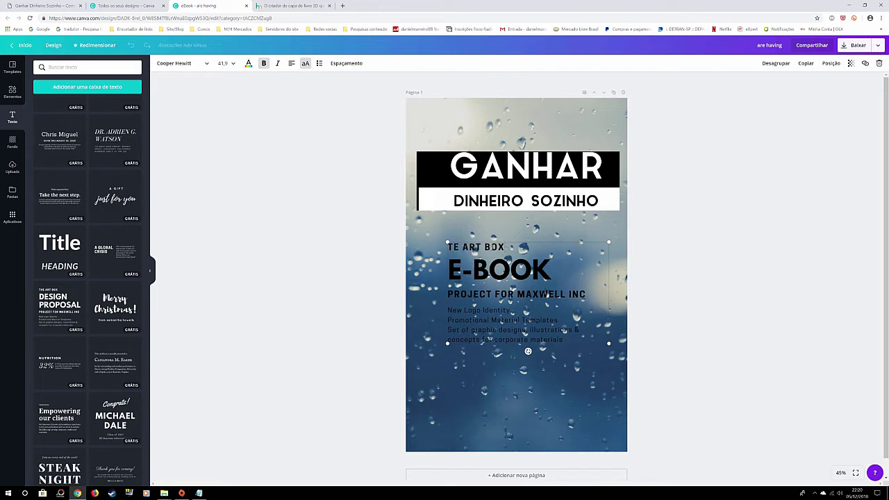
{"action": "key", "text": "BackSpace"}
{"action": "key", "text": "BackSpace"}
{"action": "key", "text": "BackSpace"}
{"action": "left_click_drag", "start_coordinate": [482, 248], "coordinate": [444, 244]}
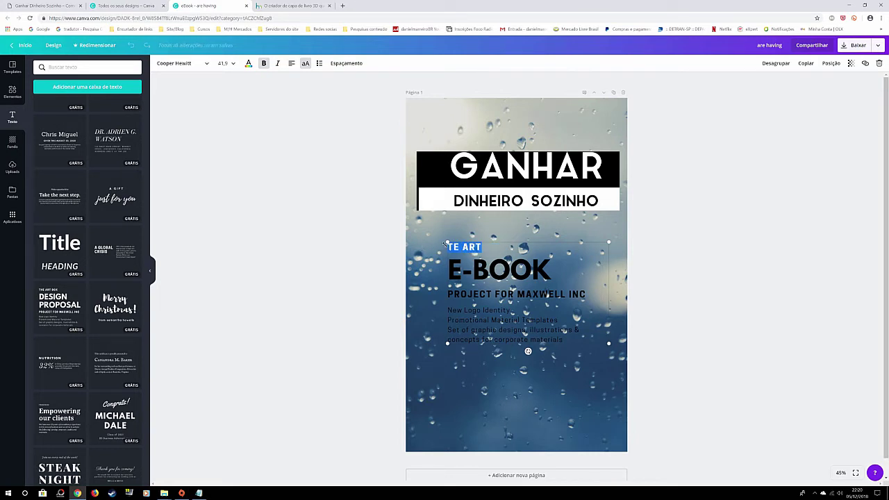
{"action": "key", "text": "BackSpace"}
{"action": "left_click_drag", "start_coordinate": [566, 339], "coordinate": [448, 306]}
{"action": "key", "text": "BackSpace"}
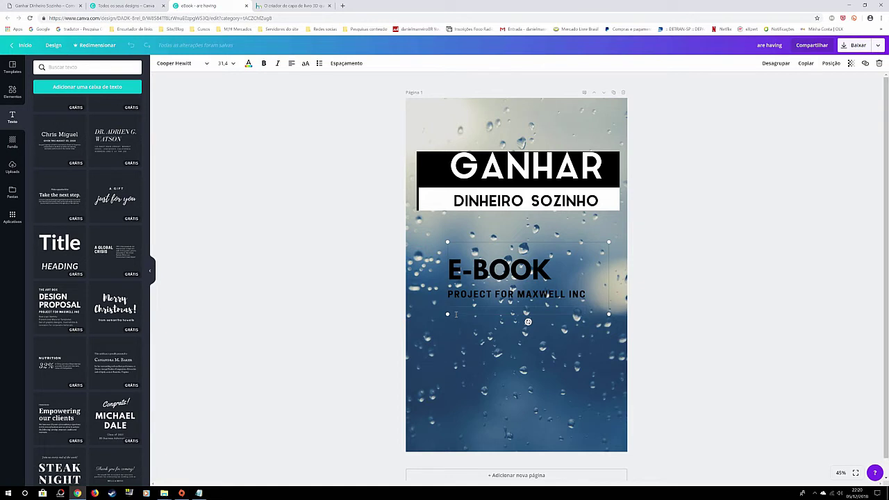
{"action": "left_click", "coordinate": [571, 294]}
{"action": "key", "text": "BackSpace"}
{"action": "key", "text": "BackSpace"}
{"action": "key", "text": "BackSpace"}
{"action": "key", "text": "BackSpace"}
{"action": "key", "text": "BackSpace"}
{"action": "key", "text": "BackSpace"}
{"action": "key", "text": "BackSpace"}
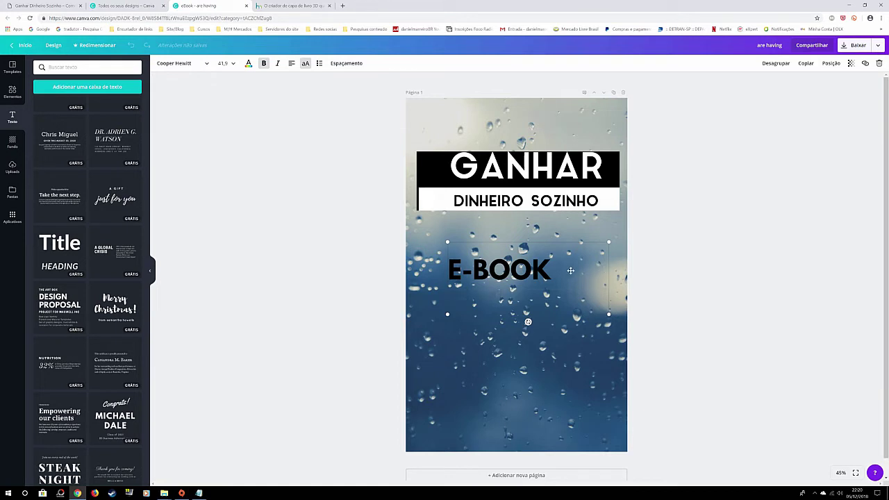
{"action": "left_click", "coordinate": [561, 271]}
{"action": "left_click", "coordinate": [481, 292]}
{"action": "left_click", "coordinate": [559, 271]}
Complete the headline as 'E-BOOK COMO EMAGRECER COMENDO', dropping the stray word CAPA.
{"action": "type", "text": "CA"}
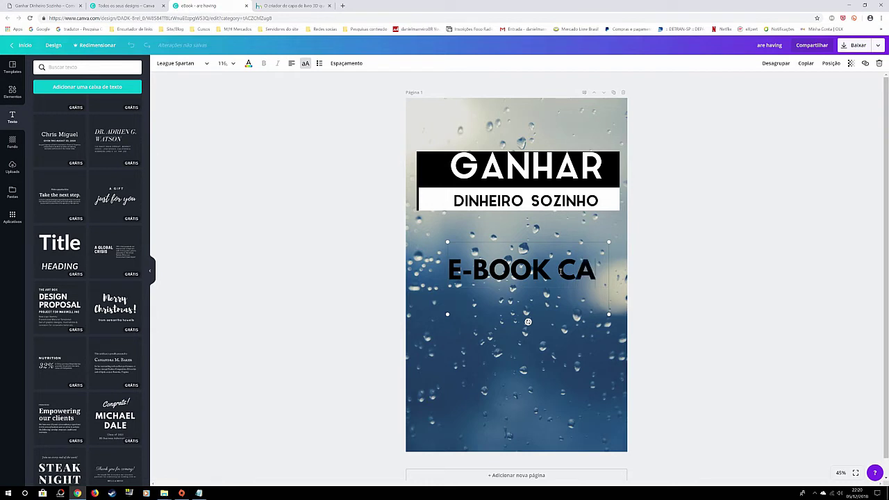
{"action": "type", "text": "PA"}
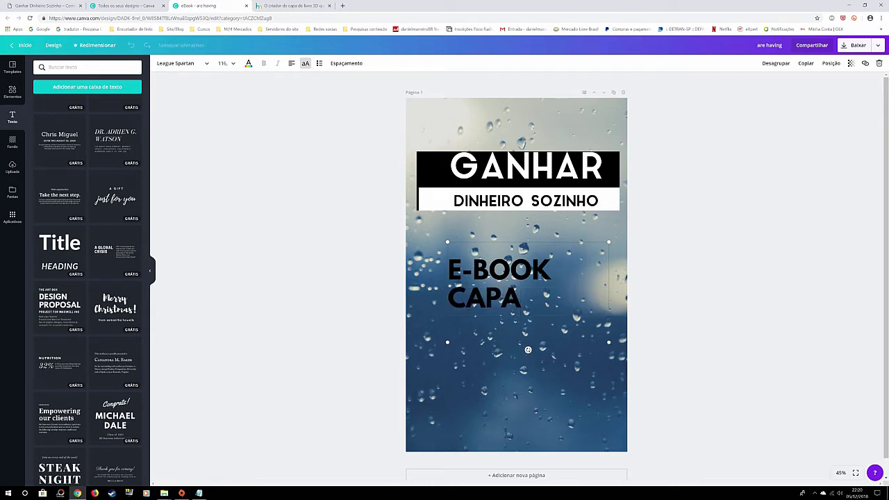
{"action": "key", "text": "BackSpace"}
{"action": "key", "text": "BackSpace"}
{"action": "key", "text": "BackSpace"}
{"action": "key", "text": "BackSpace"}
{"action": "key", "text": "BackSpace"}
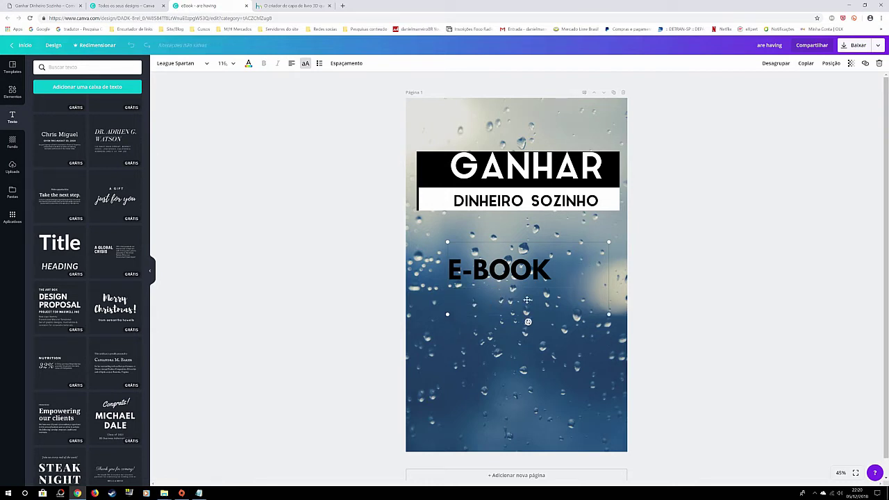
{"action": "type", "text": "COMO"}
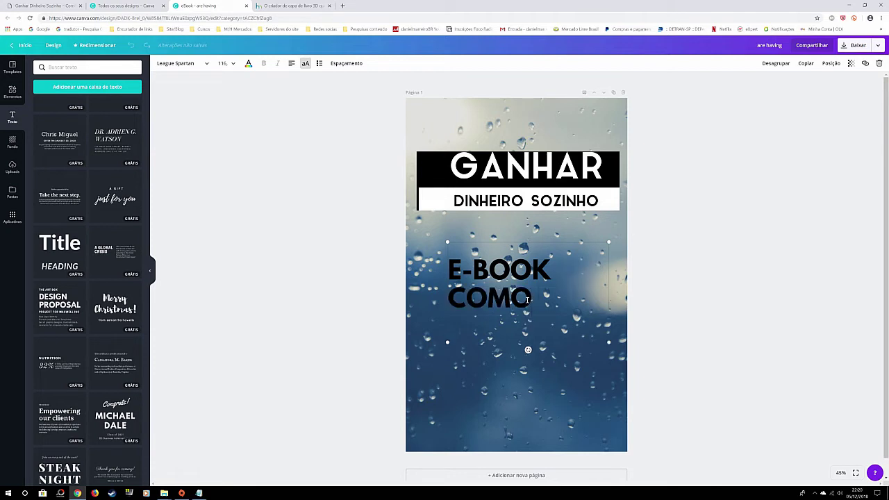
{"action": "type", "text": " EMA"}
{"action": "type", "text": "GRECER"}
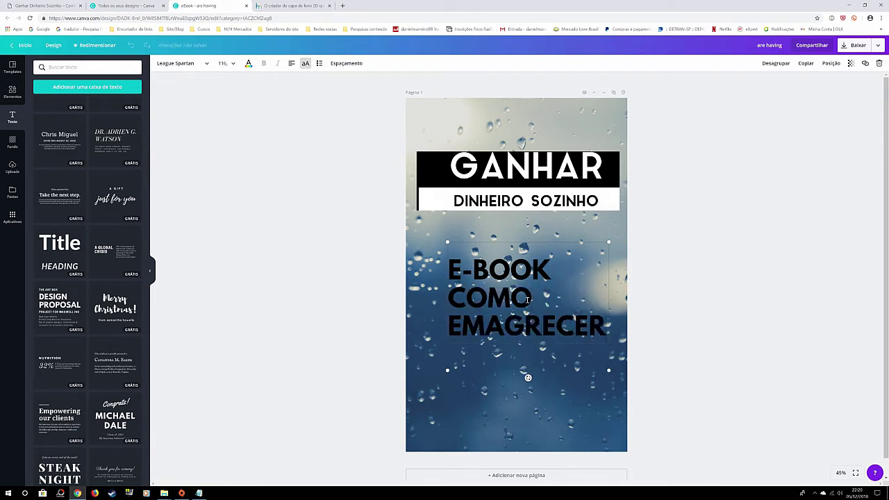
{"action": "type", "text": " COMENDO"}
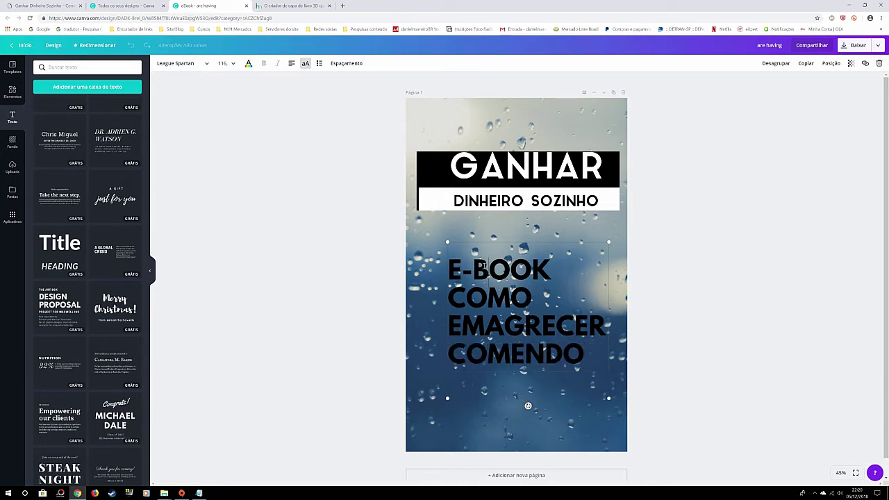
Enlarge the title block, then nudge it slightly left and down along the guides.
{"action": "left_click_drag", "start_coordinate": [447, 241], "coordinate": [428, 223]}
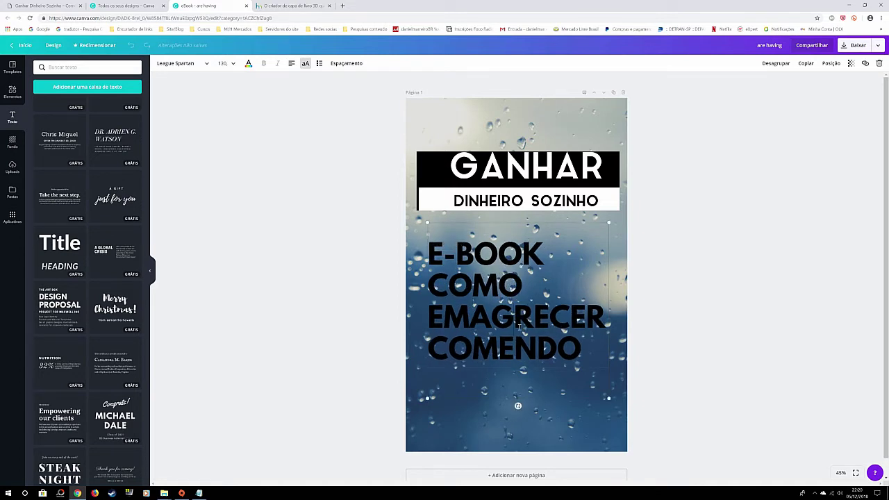
{"action": "left_click_drag", "start_coordinate": [521, 370], "coordinate": [514, 384]}
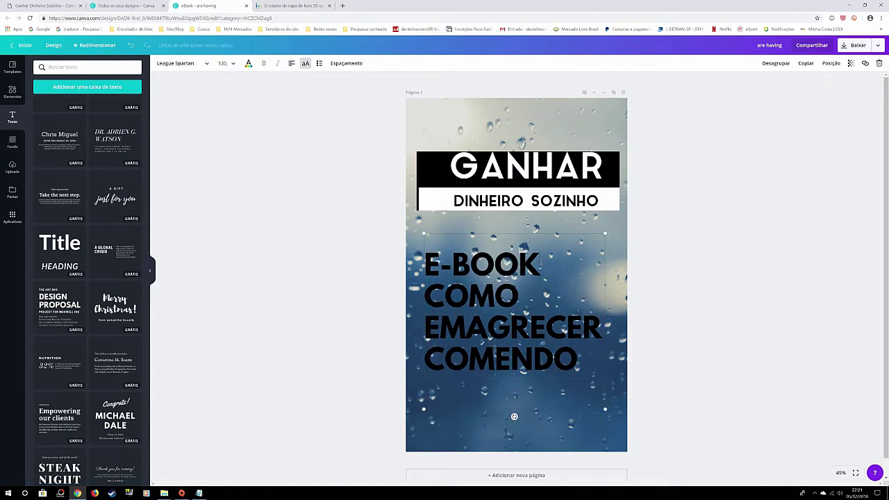
{"action": "left_click_drag", "start_coordinate": [541, 263], "coordinate": [427, 263]}
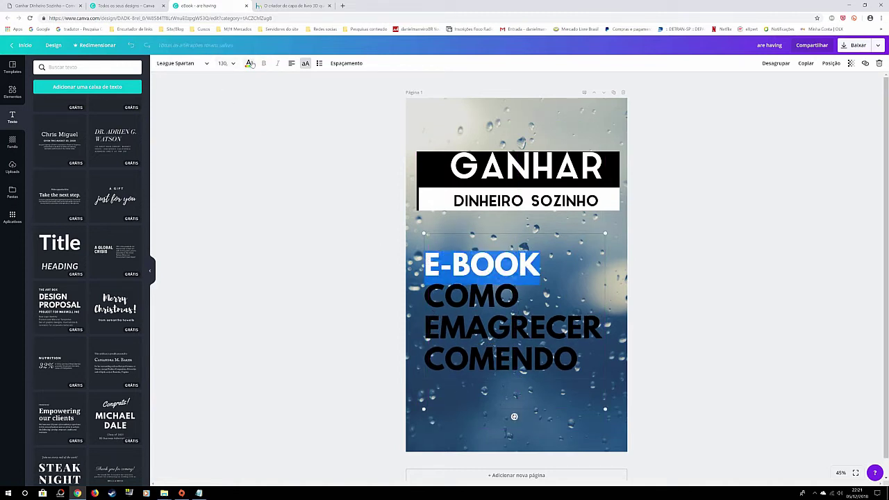
Apply red from the text colour palette to the words E-BOOK and EMAGRECER.
{"action": "left_click", "coordinate": [248, 63]}
{"action": "left_click", "coordinate": [254, 130]}
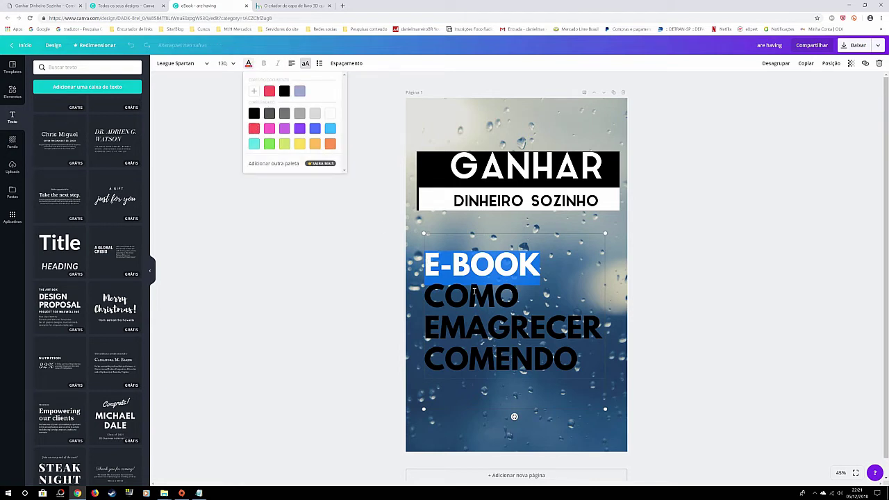
{"action": "left_click", "coordinate": [516, 352]}
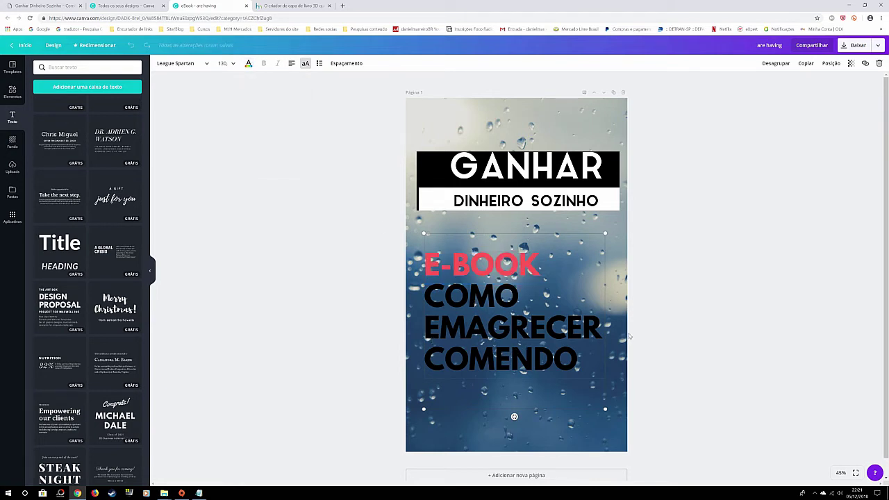
{"action": "left_click_drag", "start_coordinate": [601, 326], "coordinate": [426, 326]}
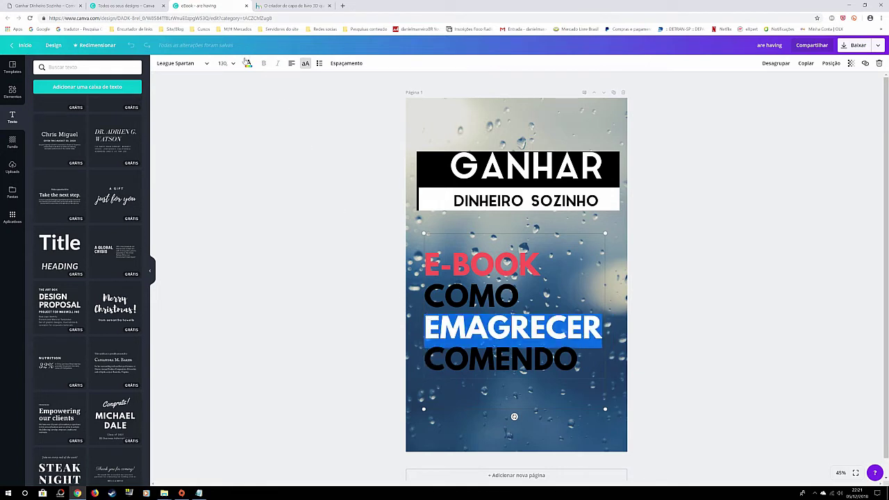
{"action": "left_click", "coordinate": [248, 62]}
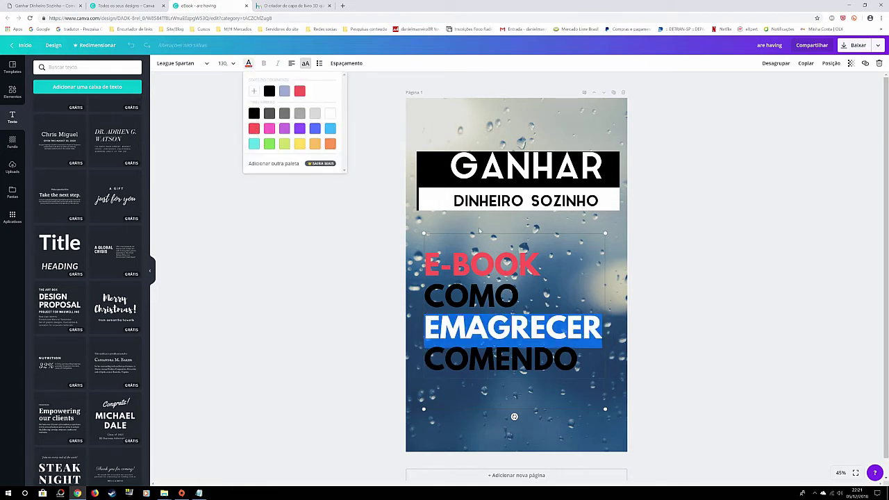
{"action": "left_click", "coordinate": [544, 264]}
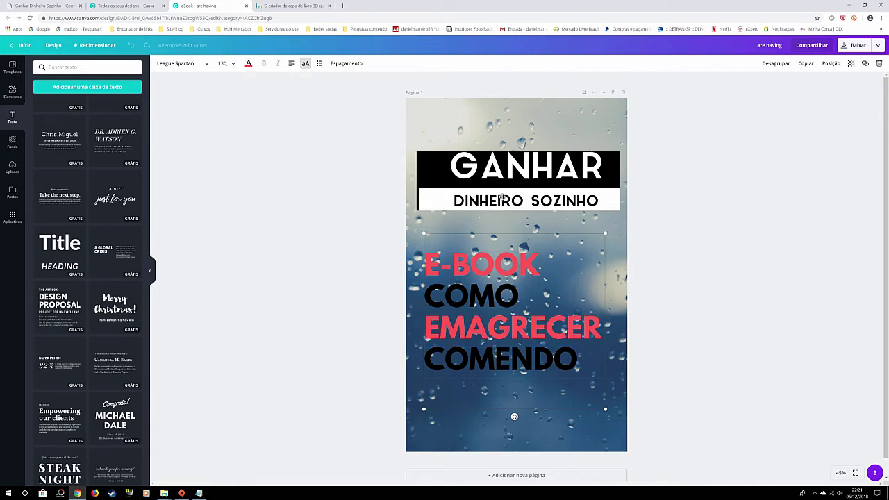
Apply the pale beige textured tile from Fundo as the cover background.
{"action": "left_click", "coordinate": [12, 142]}
{"action": "scroll", "coordinate": [53, 188], "scroll_direction": "up", "scroll_amount": 3}
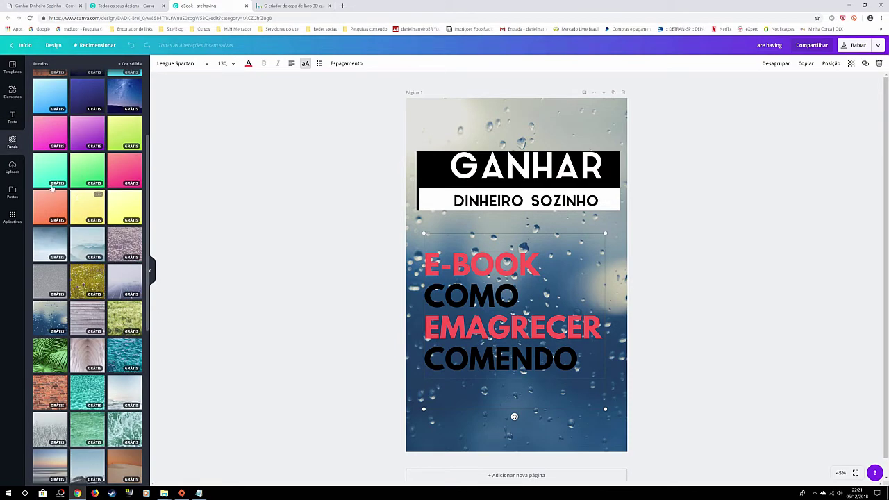
{"action": "scroll", "coordinate": [53, 187], "scroll_direction": "up", "scroll_amount": 2}
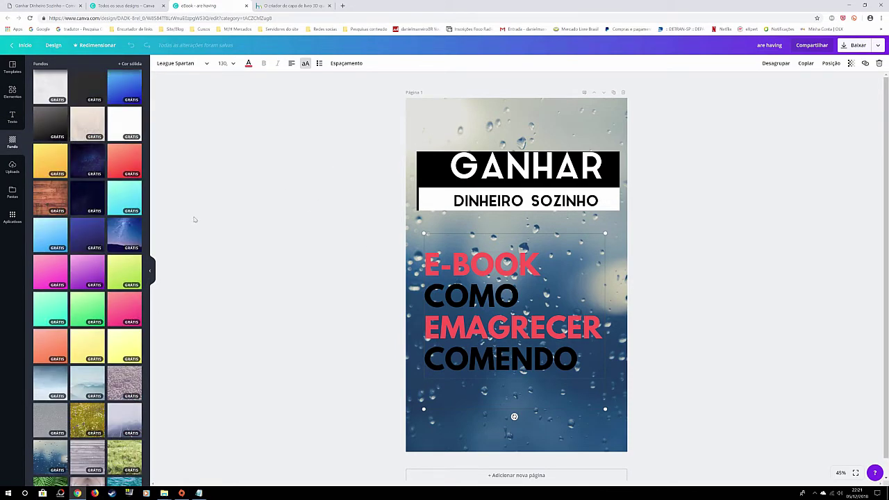
{"action": "left_click", "coordinate": [95, 123]}
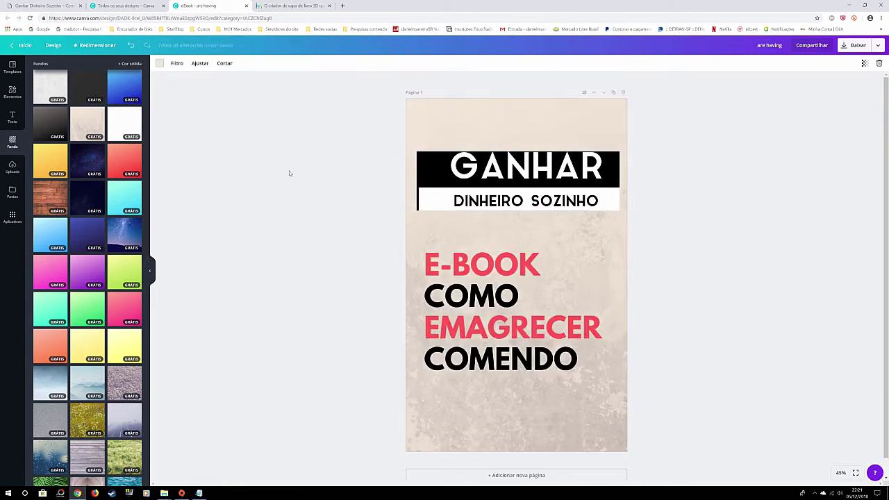
{"action": "double_click", "coordinate": [540, 271]}
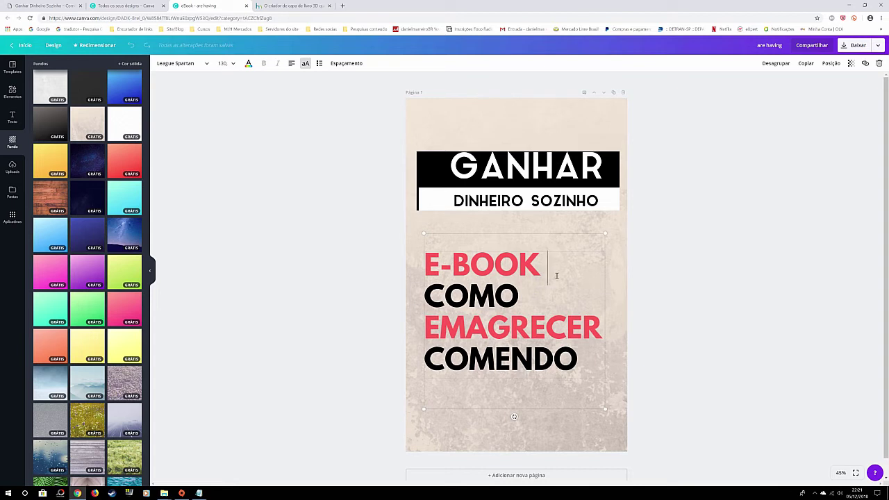
Delete the old title words and enter 'E-BOOK GRATIS EXEMPLO' as the new title.
{"action": "left_click", "coordinate": [591, 360]}
{"action": "left_click_drag", "start_coordinate": [592, 360], "coordinate": [427, 294]}
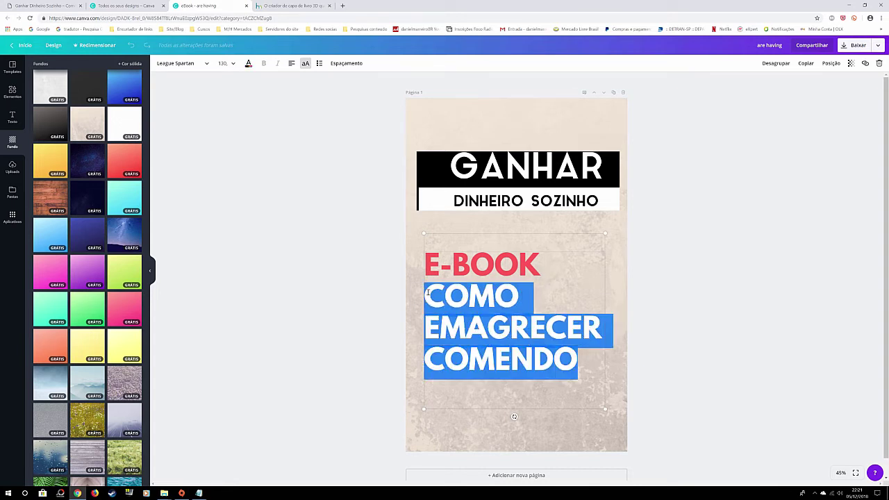
{"action": "key", "text": "BackSpace"}
{"action": "key", "text": "BackSpace"}
{"action": "key", "text": "BackSpace"}
{"action": "key", "text": "BackSpace"}
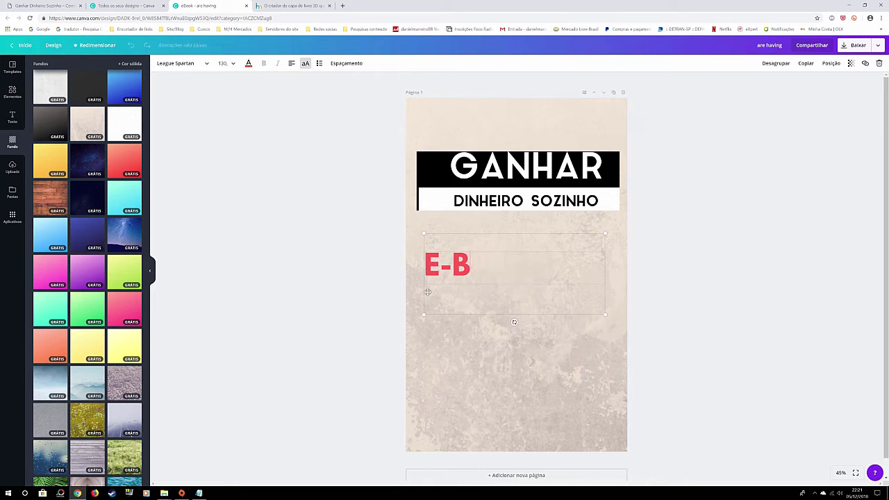
{"action": "key", "text": "BackSpace"}
{"action": "key", "text": "BackSpace"}
{"action": "key", "text": "BackSpace"}
{"action": "type", "text": "E"}
{"action": "type", "text": "-B"}
{"action": "type", "text": "K"}
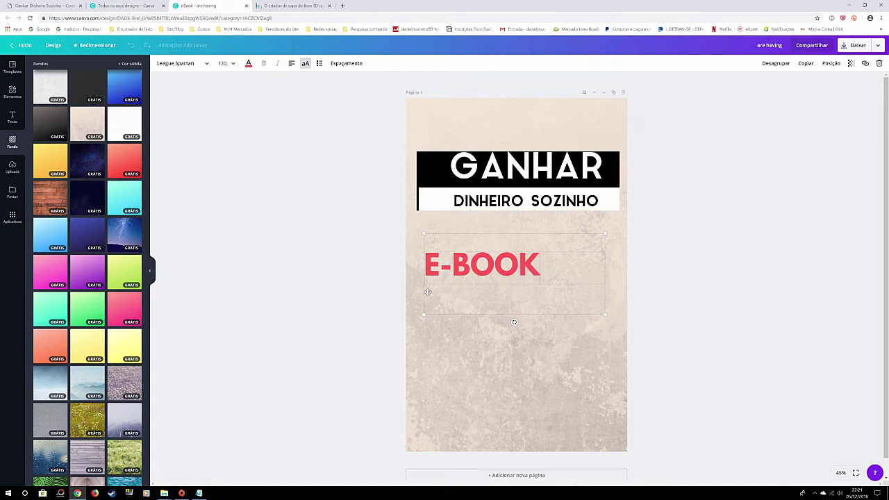
{"action": "type", "text": " GRA"}
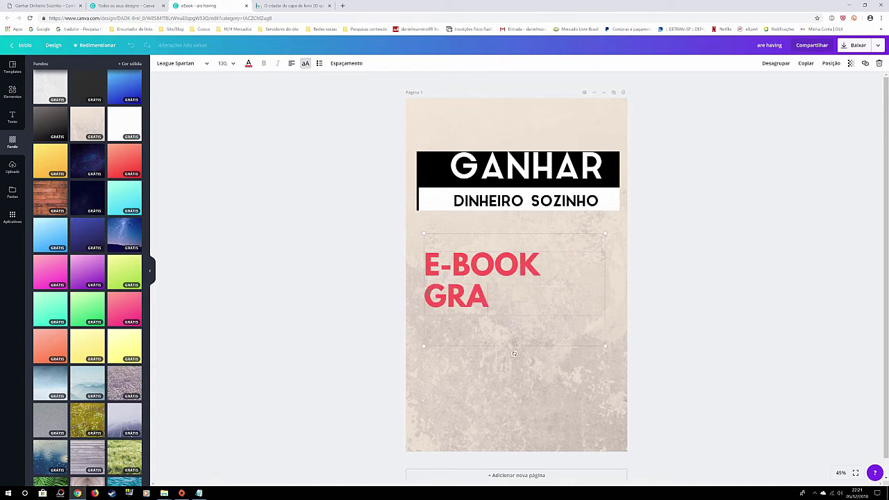
{"action": "type", "text": "TIS"}
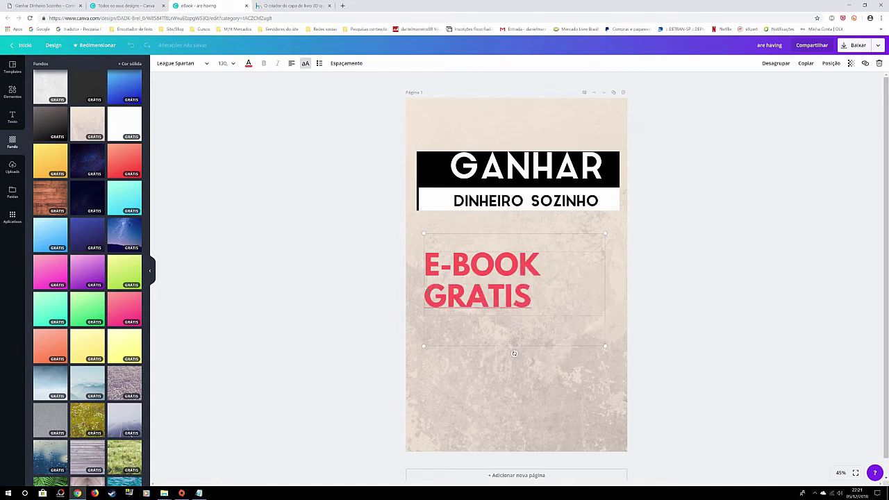
{"action": "type", "text": " EXEMP"}
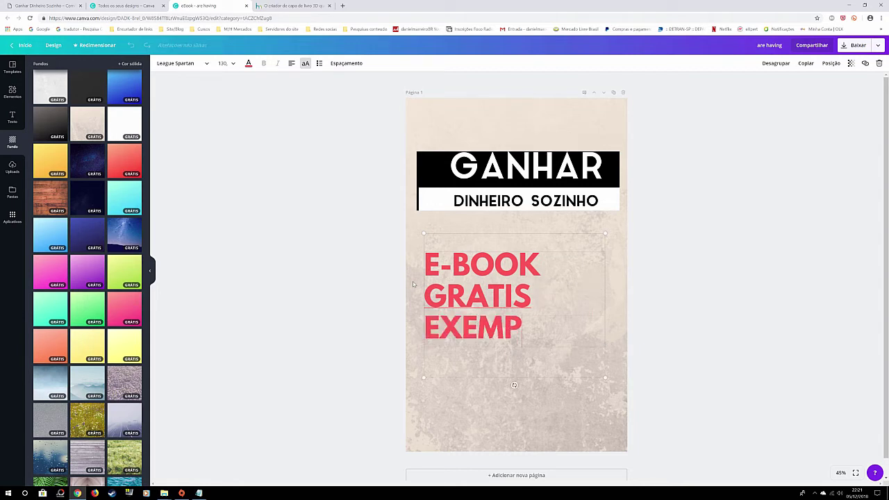
{"action": "type", "text": "LO"}
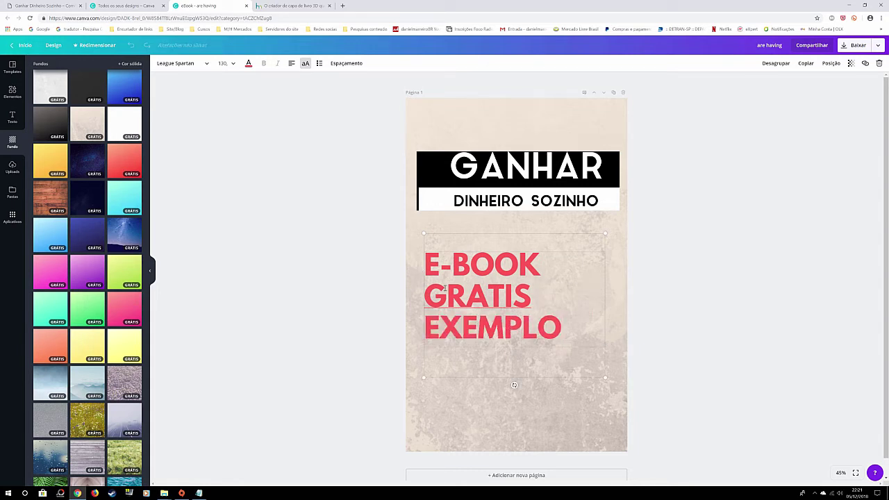
Colour the words GRATIS and EXEMPLO black, leaving E-BOOK red.
{"action": "left_click_drag", "start_coordinate": [535, 294], "coordinate": [426, 294]}
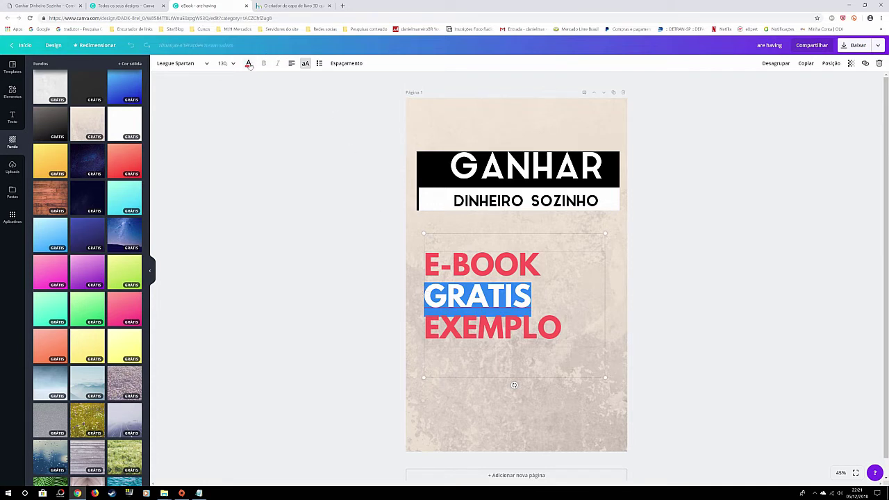
{"action": "left_click", "coordinate": [248, 63]}
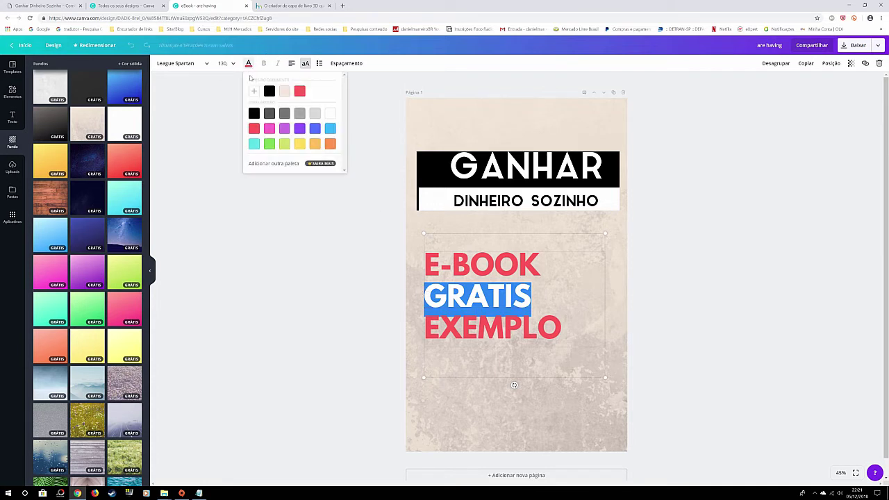
{"action": "left_click", "coordinate": [562, 339]}
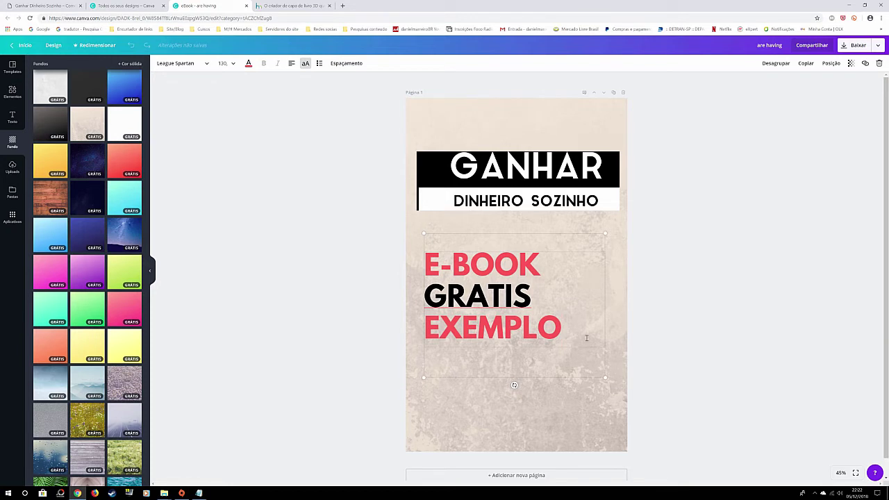
{"action": "left_click_drag", "start_coordinate": [586, 339], "coordinate": [399, 319]}
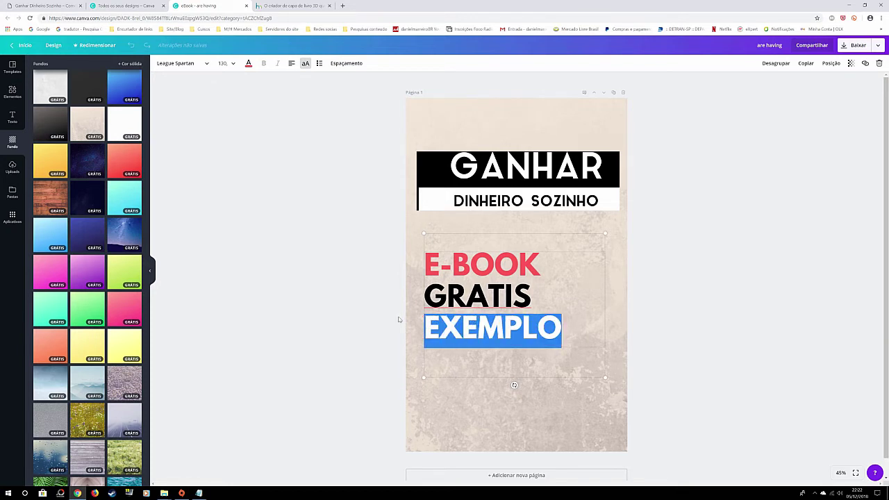
{"action": "left_click", "coordinate": [248, 64]}
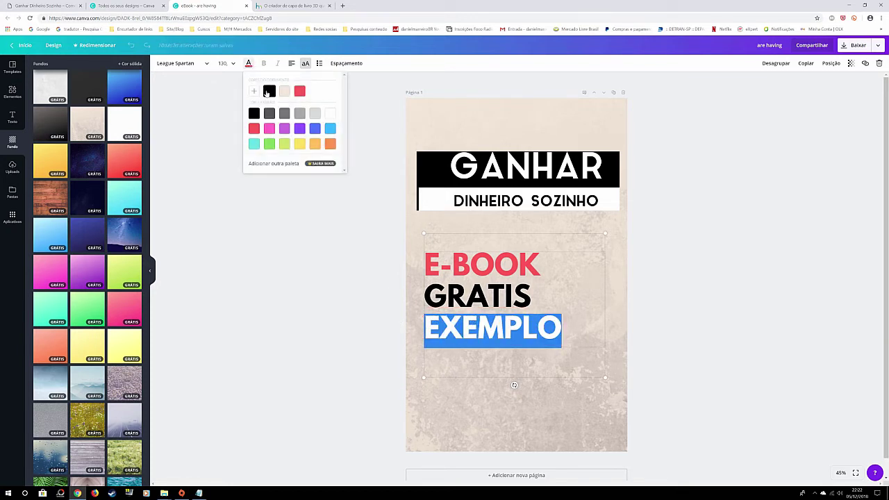
{"action": "left_click", "coordinate": [266, 92]}
{"action": "left_click", "coordinate": [301, 254]}
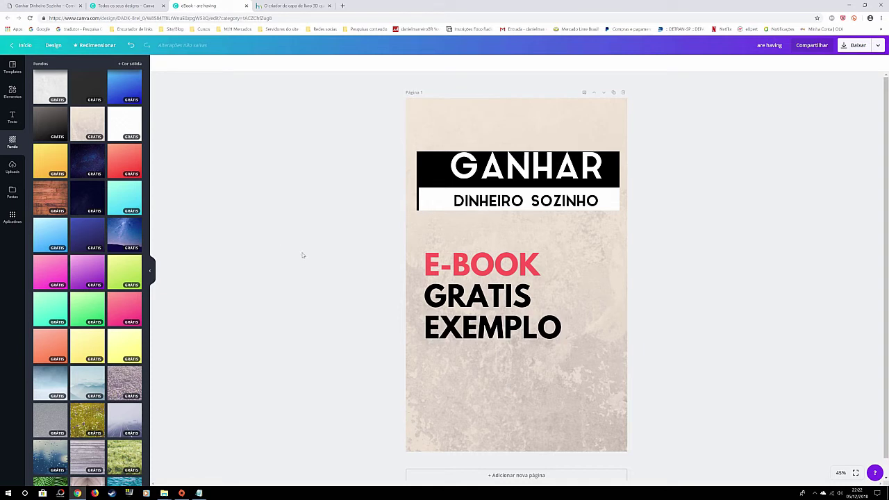
Nudge the E-BOOK GRATIS EXEMPLO title block slightly lower beneath the logo banner.
{"action": "left_click", "coordinate": [568, 329]}
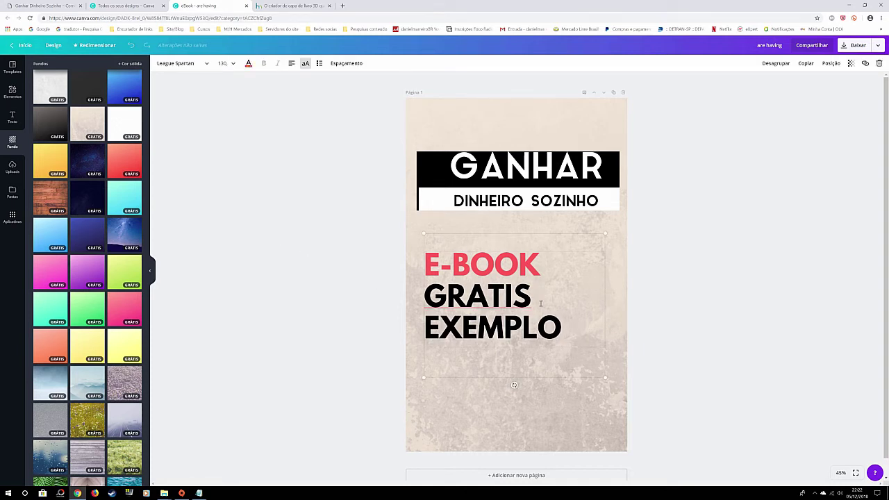
{"action": "type", "text": "!"}
{"action": "key", "text": "BackSpace"}
{"action": "type", "text": "!"}
{"action": "key", "text": "BackSpace"}
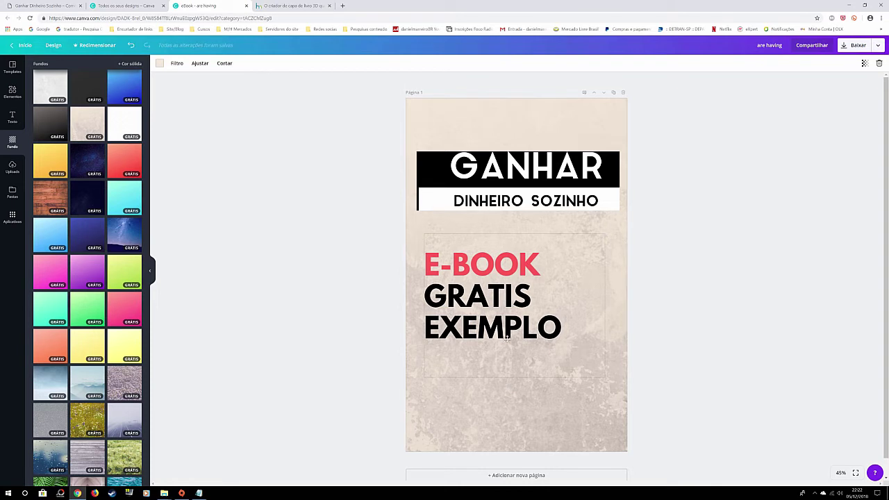
{"action": "left_click_drag", "start_coordinate": [486, 308], "coordinate": [486, 323]}
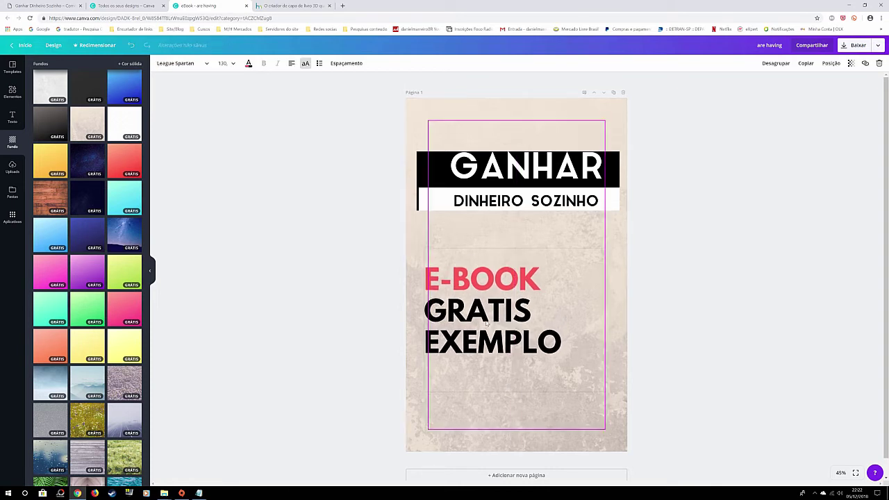
{"action": "left_click", "coordinate": [646, 286]}
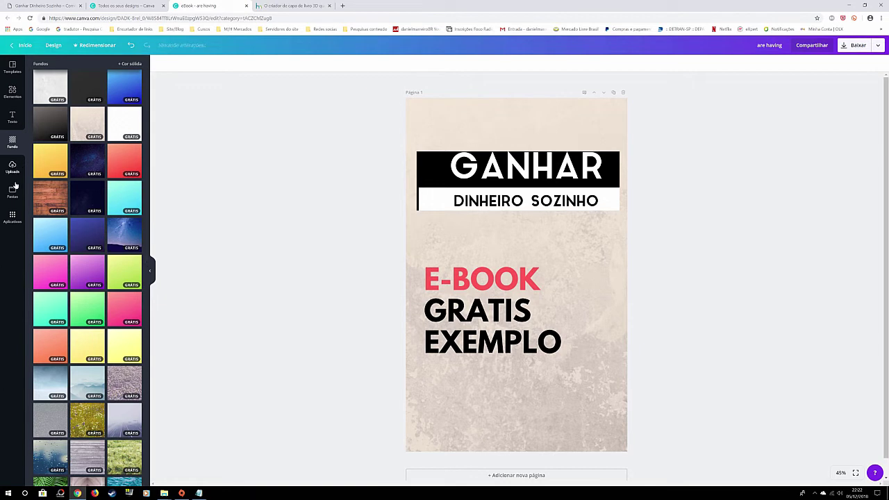
Add a white octagon from Elementos shapes, shrink it and place it bottom-right.
{"action": "left_click", "coordinate": [13, 92]}
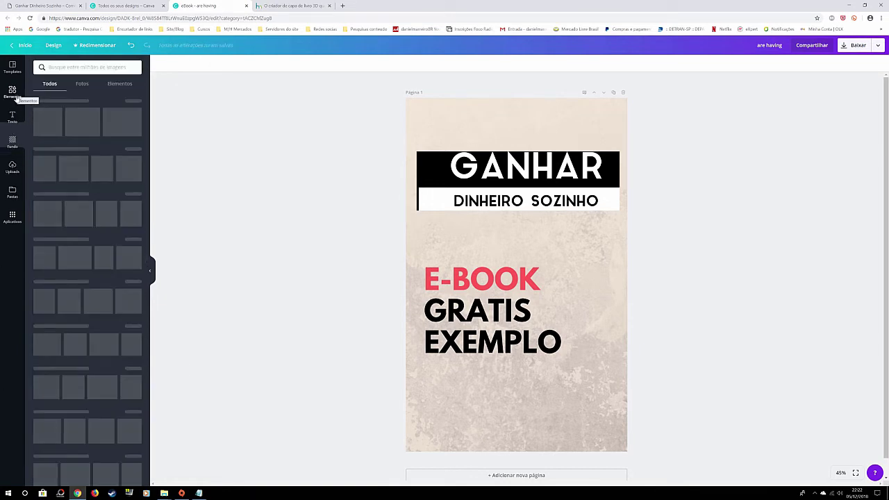
{"action": "scroll", "coordinate": [64, 229], "scroll_direction": "down", "scroll_amount": 1}
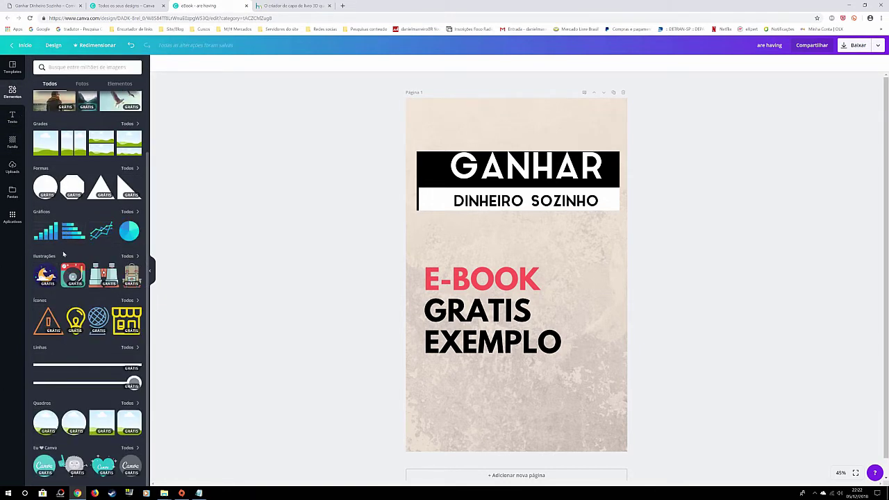
{"action": "left_click", "coordinate": [73, 186]}
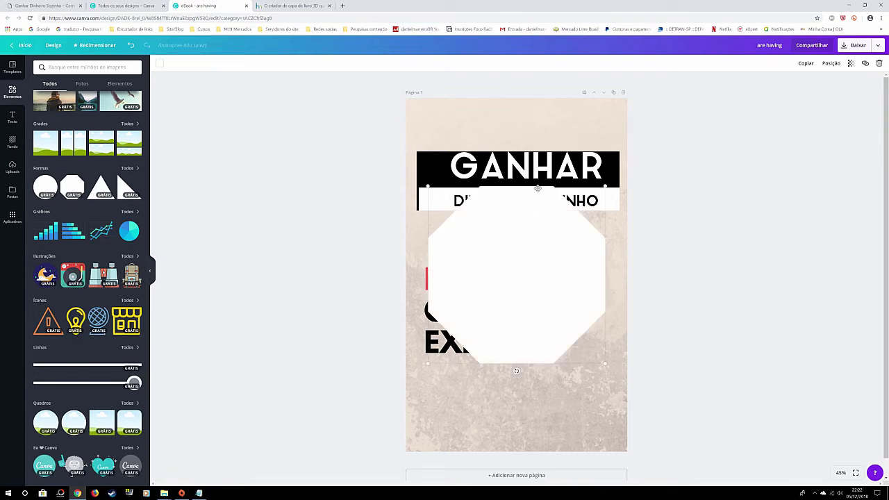
{"action": "left_click_drag", "start_coordinate": [566, 206], "coordinate": [497, 289]}
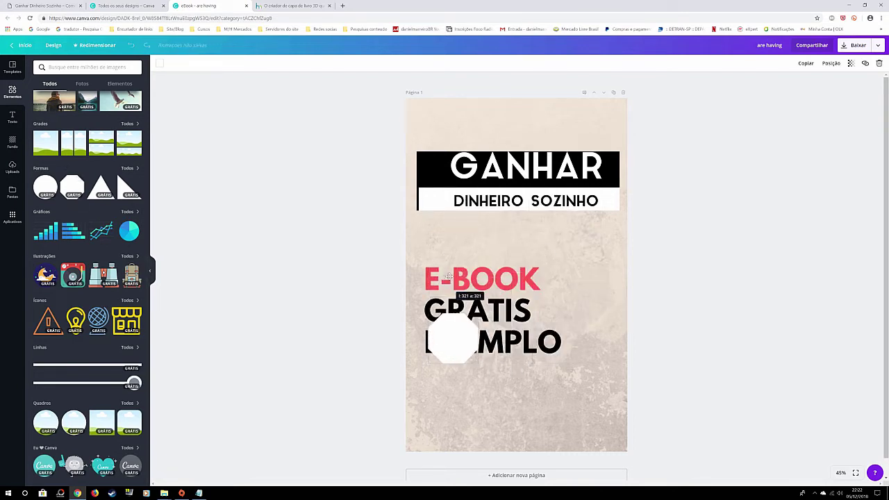
{"action": "mouse_move", "coordinate": [460, 327]}
{"action": "left_mouse_down"}
{"action": "mouse_move", "coordinate": [599, 433]}
{"action": "mouse_move", "coordinate": [576, 410]}
{"action": "left_mouse_up"}
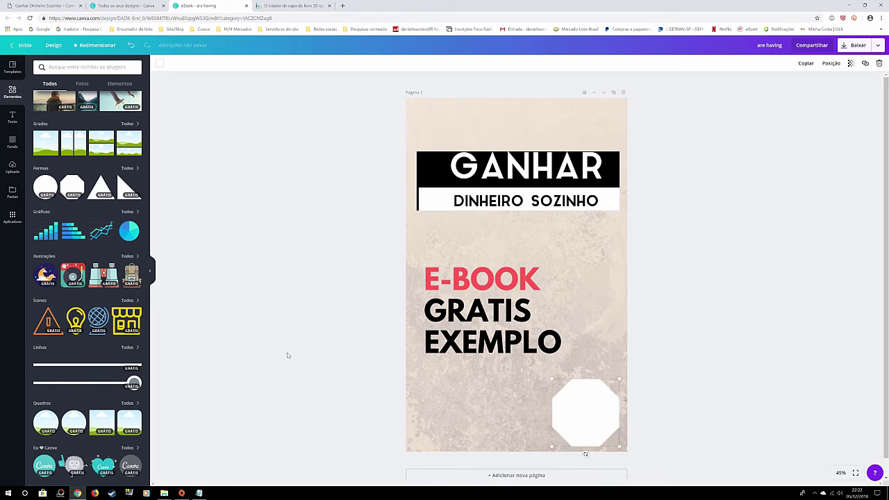
Place a name-and-date text template inside the octagon, scaled down to fit.
{"action": "left_click", "coordinate": [12, 117]}
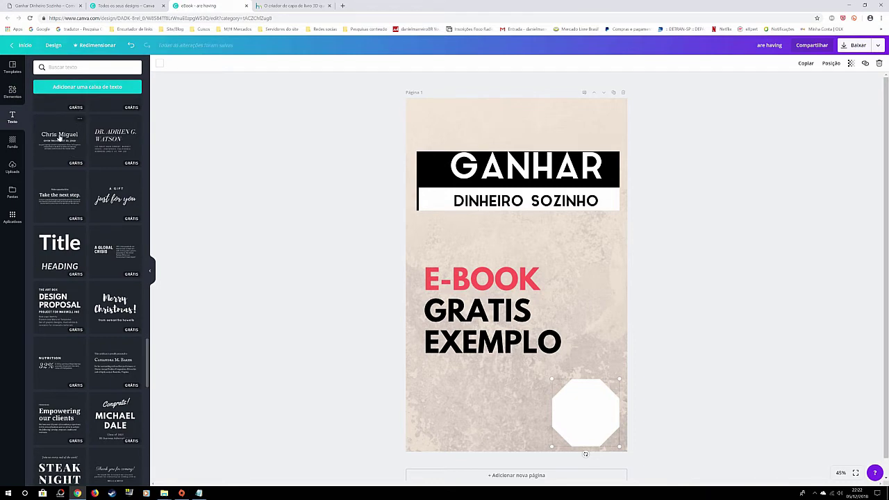
{"action": "mouse_move", "coordinate": [58, 134]}
{"action": "left_mouse_down"}
{"action": "mouse_move", "coordinate": [467, 147]}
{"action": "mouse_move", "coordinate": [585, 347]}
{"action": "mouse_move", "coordinate": [574, 397]}
{"action": "left_mouse_up"}
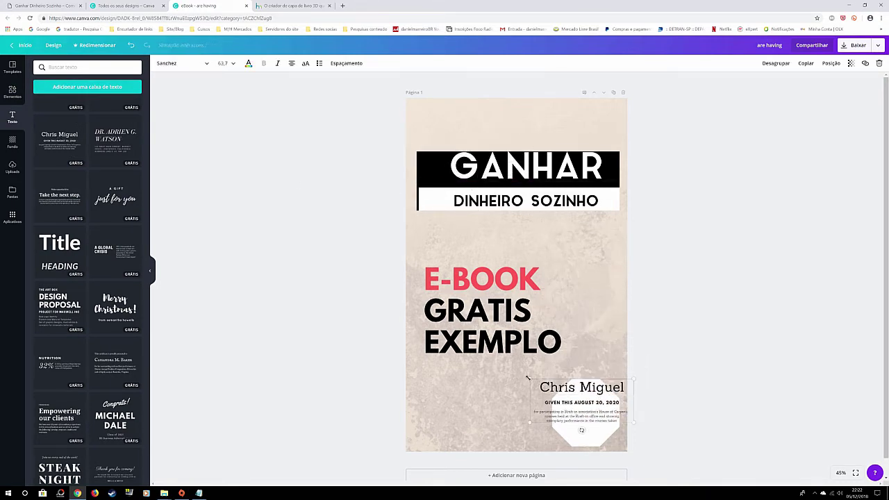
{"action": "left_click_drag", "start_coordinate": [527, 378], "coordinate": [560, 398]}
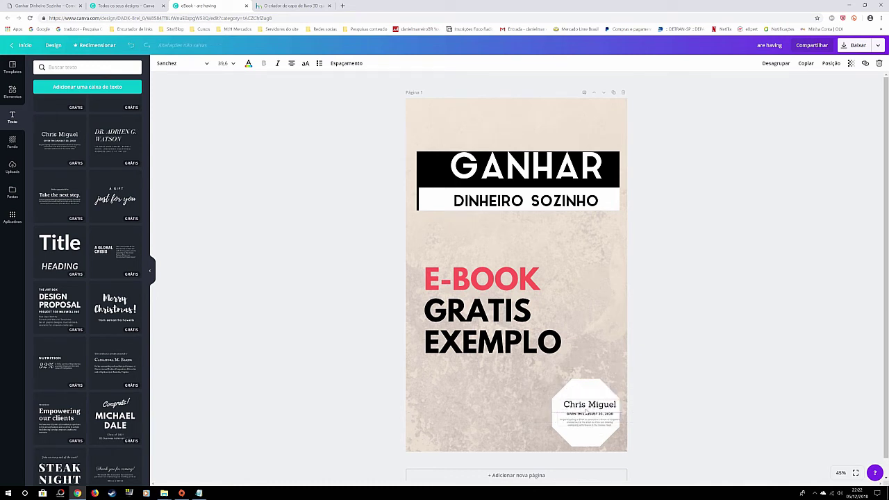
{"action": "left_click", "coordinate": [582, 396]}
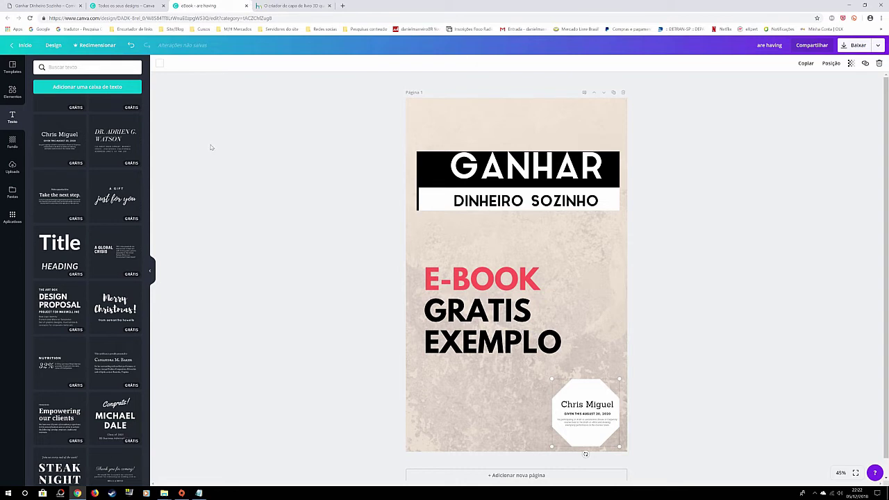
{"action": "left_click", "coordinate": [11, 91]}
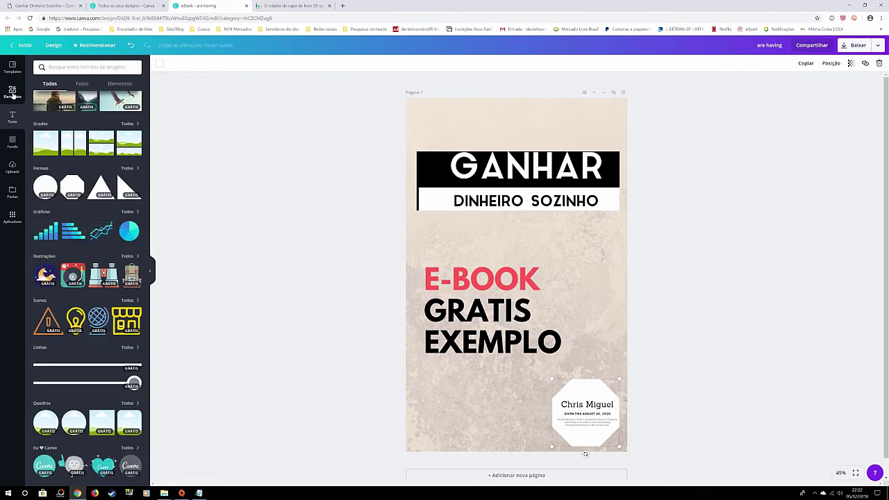
Download the cover as PNG 'are having.png' and dismiss the Canva for Work promo.
{"action": "left_click", "coordinate": [13, 164]}
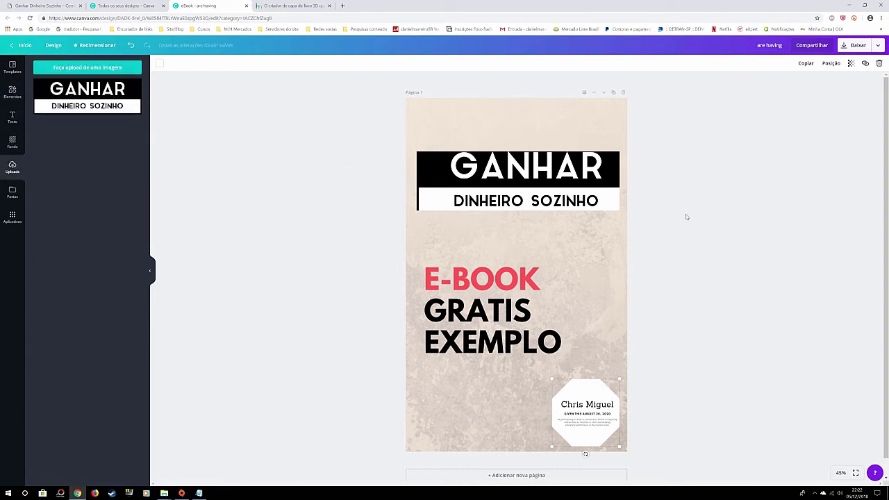
{"action": "left_click", "coordinate": [717, 209]}
{"action": "left_click", "coordinate": [850, 46]}
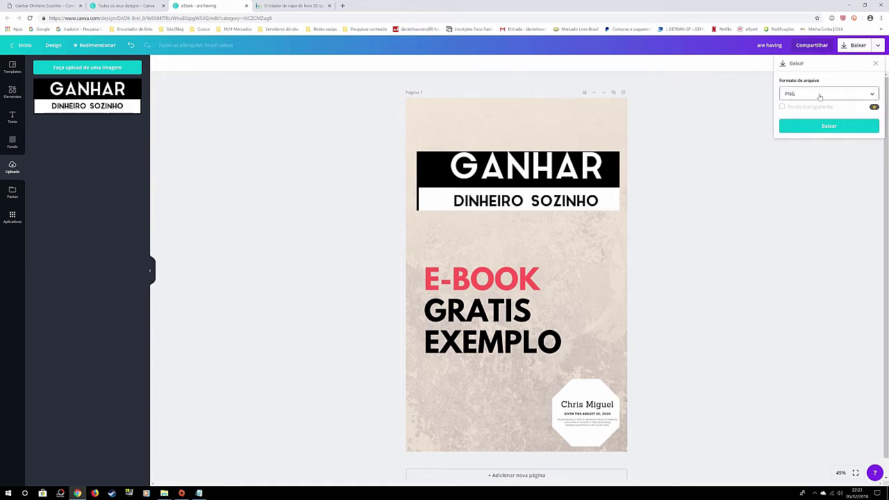
{"action": "left_click", "coordinate": [820, 95]}
{"action": "left_click", "coordinate": [801, 99]}
{"action": "left_click", "coordinate": [792, 129]}
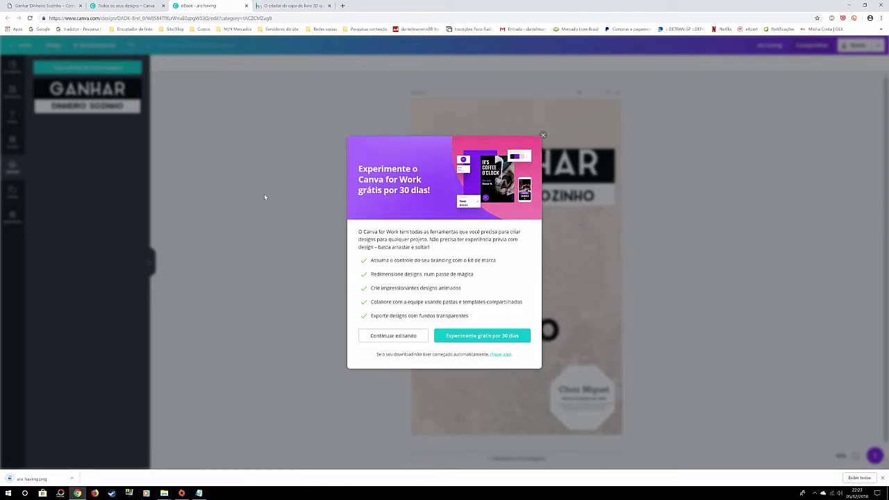
{"action": "left_click", "coordinate": [544, 135]}
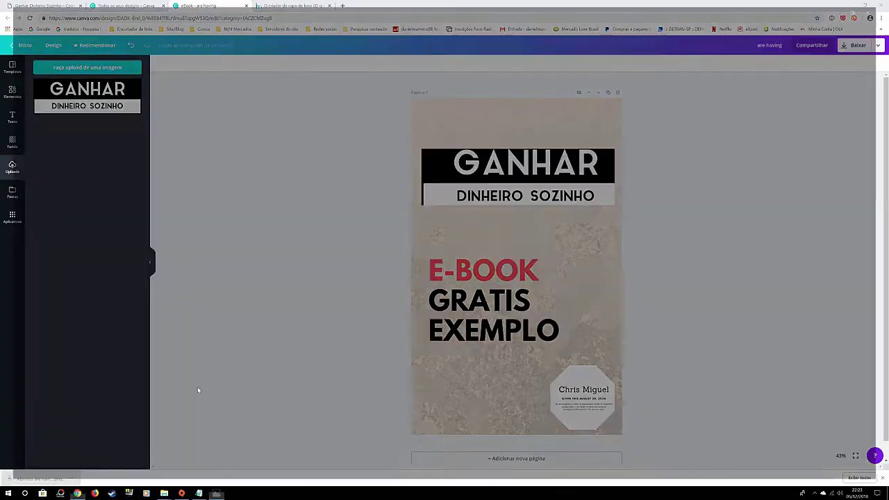
{"action": "left_click", "coordinate": [35, 478]}
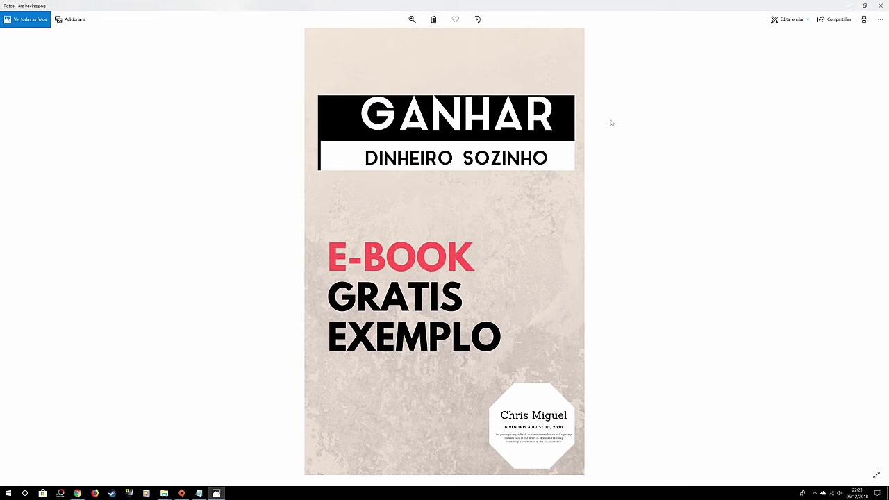
{"action": "left_click", "coordinate": [880, 5]}
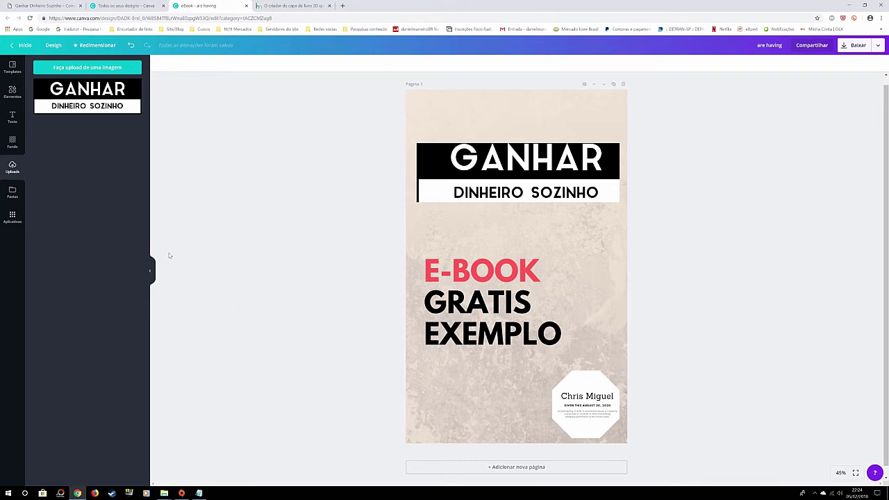
In the 3D cover creator, preview Composto, return to solteiro and advance to Passo 2.
{"action": "left_click", "coordinate": [292, 6]}
{"action": "scroll", "coordinate": [248, 217], "scroll_direction": "up", "scroll_amount": 4}
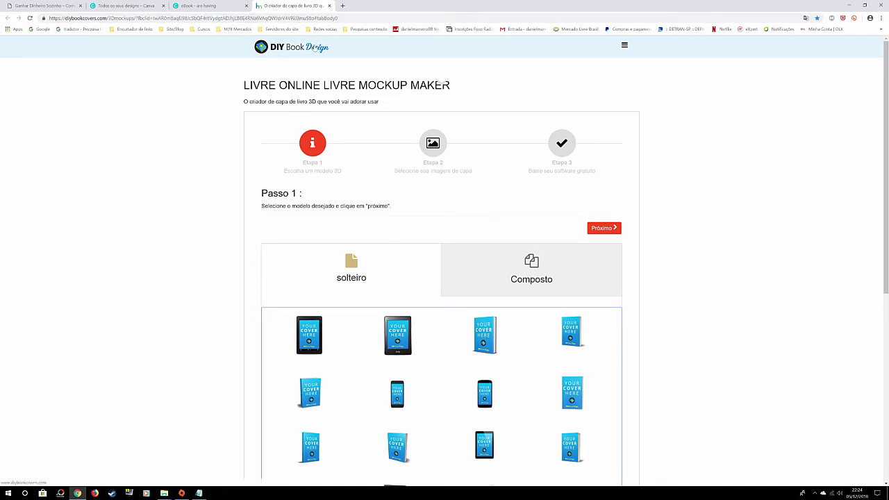
{"action": "scroll", "coordinate": [255, 206], "scroll_direction": "down", "scroll_amount": 3}
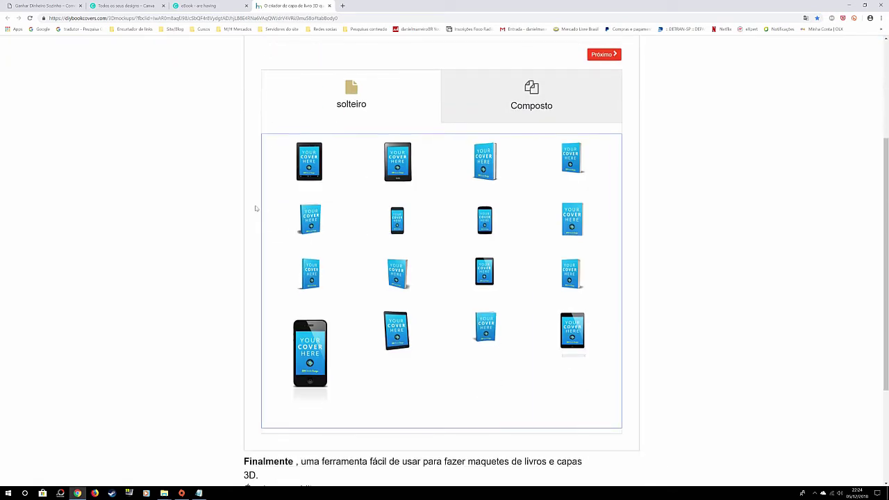
{"action": "scroll", "coordinate": [255, 209], "scroll_direction": "up", "scroll_amount": 2}
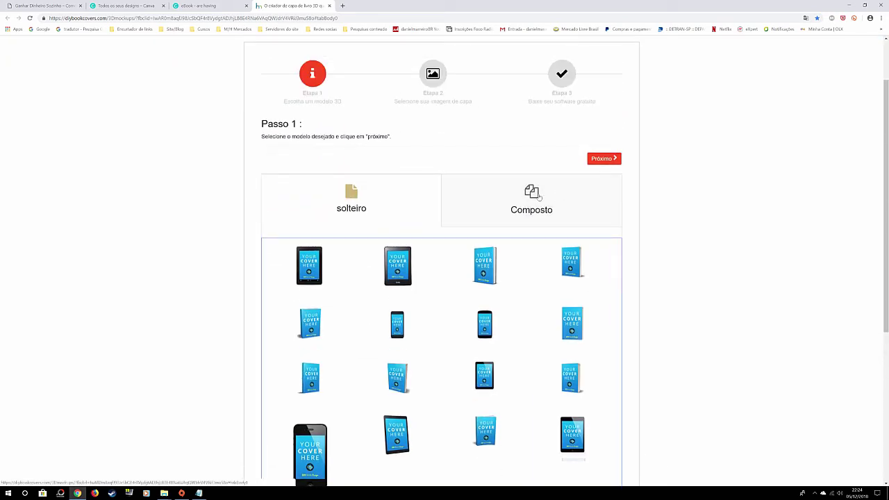
{"action": "left_click", "coordinate": [540, 197]}
{"action": "scroll", "coordinate": [514, 257], "scroll_direction": "up", "scroll_amount": 3}
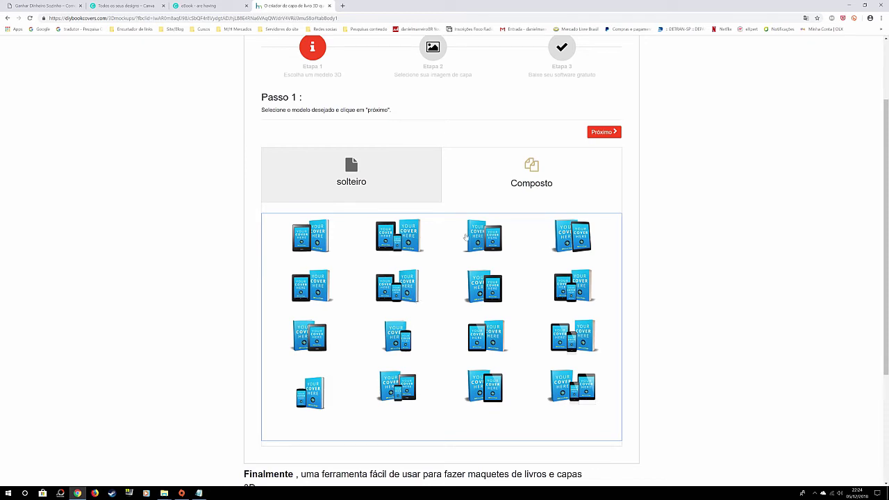
{"action": "left_click", "coordinate": [421, 181]}
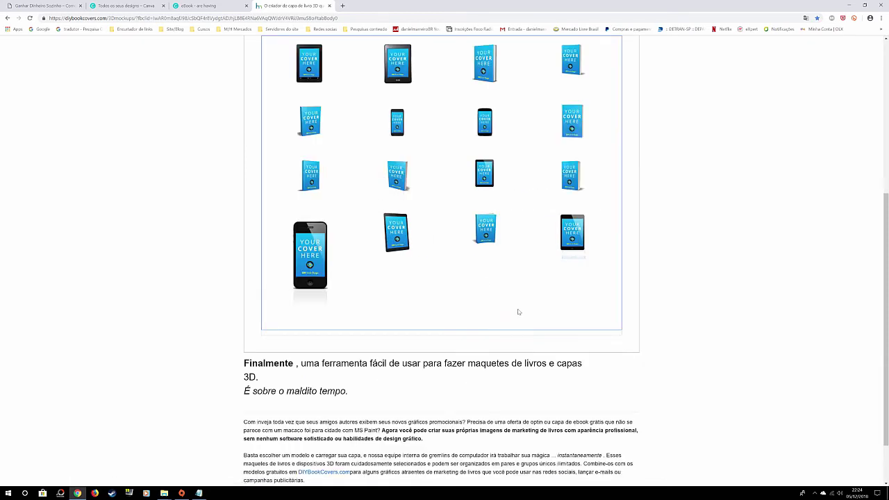
{"action": "scroll", "coordinate": [517, 312], "scroll_direction": "up", "scroll_amount": 3}
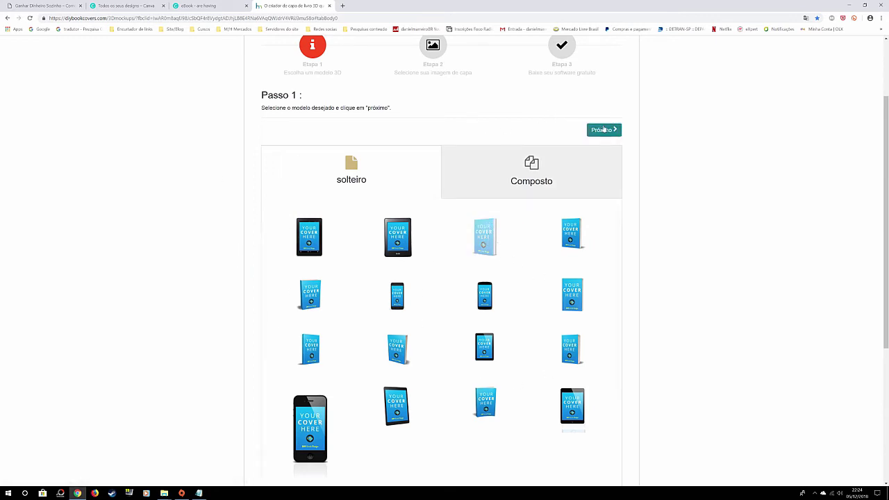
{"action": "left_click", "coordinate": [603, 130]}
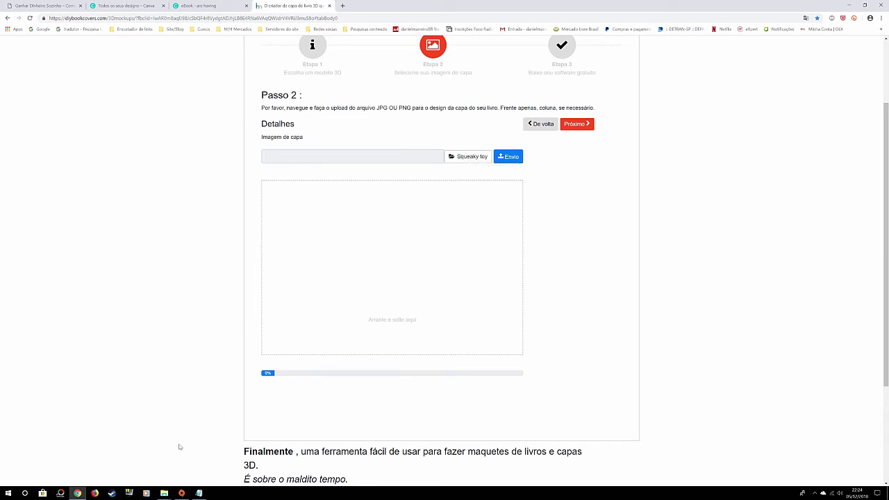
Browse the Downloads folder, then bring back the upload page and the Canva cover.
{"action": "left_click", "coordinate": [164, 493]}
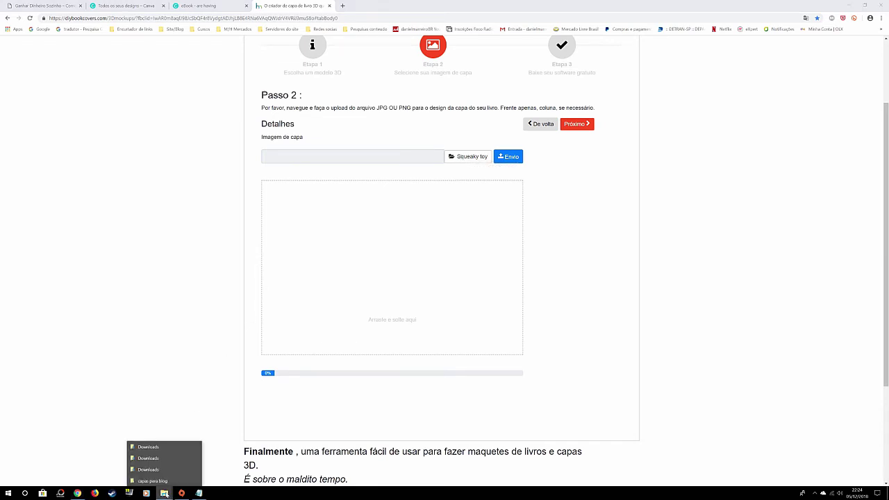
{"action": "left_click", "coordinate": [148, 447]}
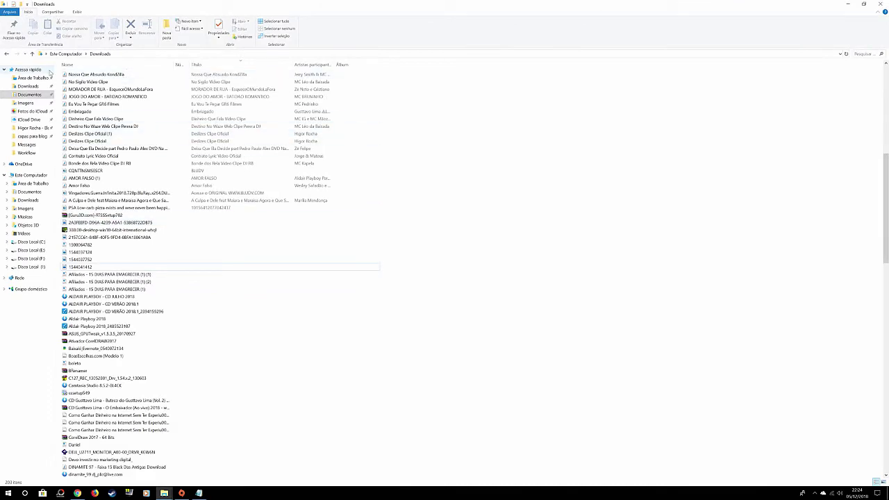
{"action": "scroll", "coordinate": [82, 171], "scroll_direction": "up", "scroll_amount": 4}
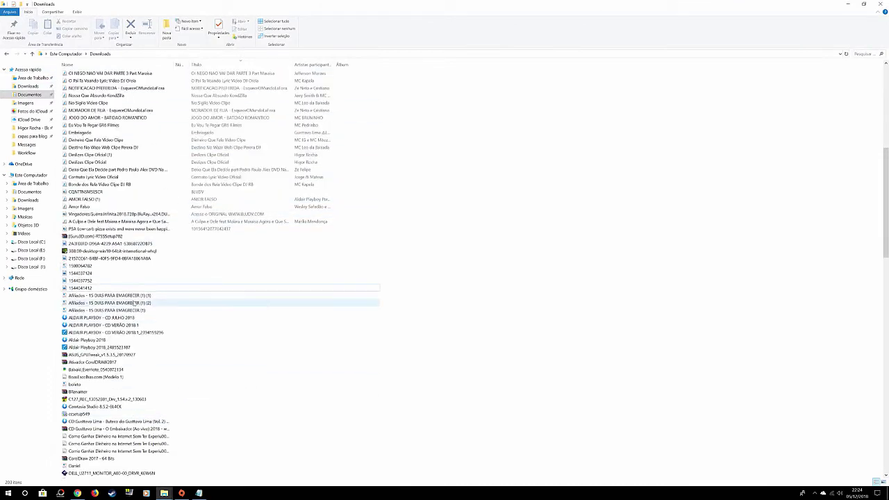
{"action": "scroll", "coordinate": [82, 171], "scroll_direction": "up", "scroll_amount": 4}
{"action": "scroll", "coordinate": [82, 171], "scroll_direction": "up", "scroll_amount": 2}
{"action": "scroll", "coordinate": [82, 172], "scroll_direction": "up", "scroll_amount": 4}
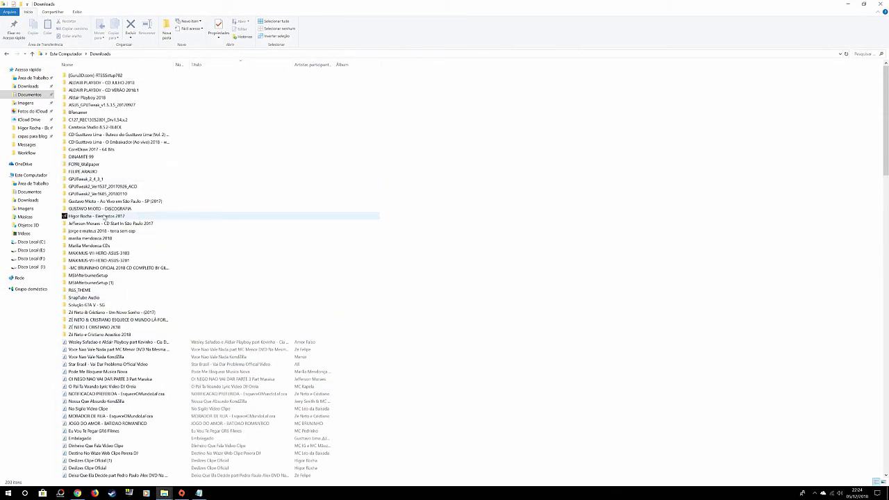
{"action": "left_click", "coordinate": [80, 494]}
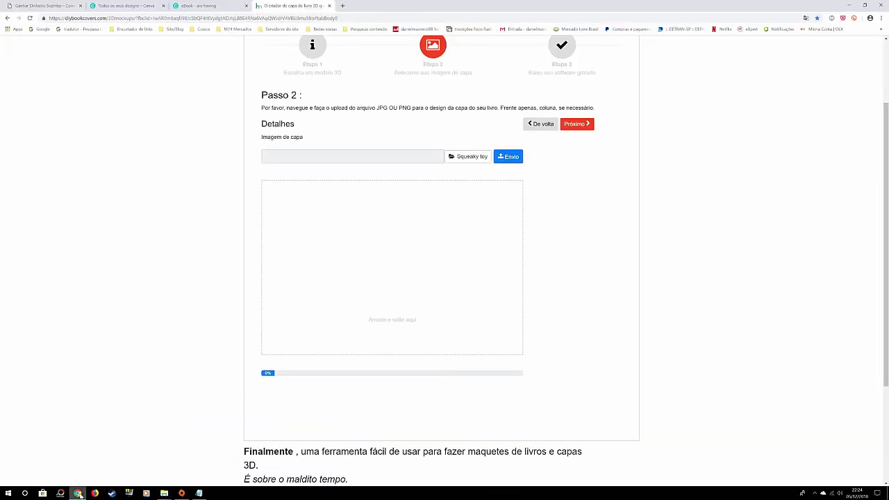
{"action": "left_click", "coordinate": [208, 6]}
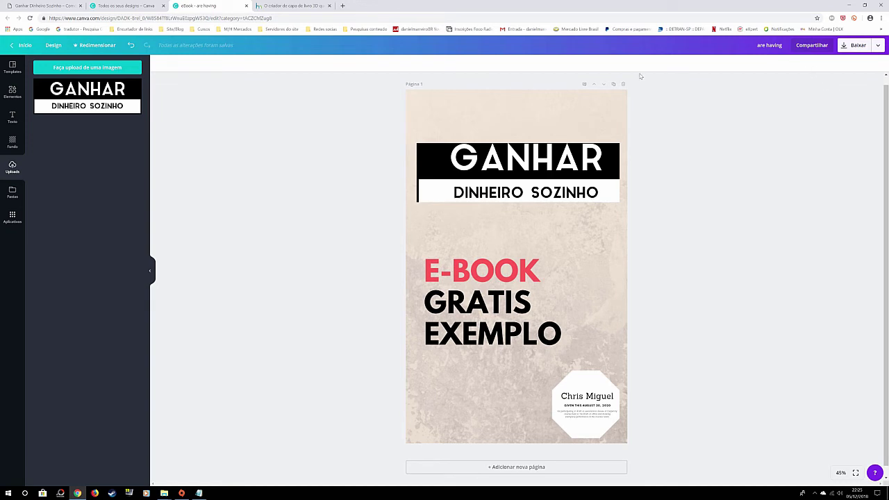
Download the 'are having' cover from Canva's Baixar panel as a PNG.
{"action": "left_click", "coordinate": [763, 46]}
{"action": "left_click", "coordinate": [860, 46]}
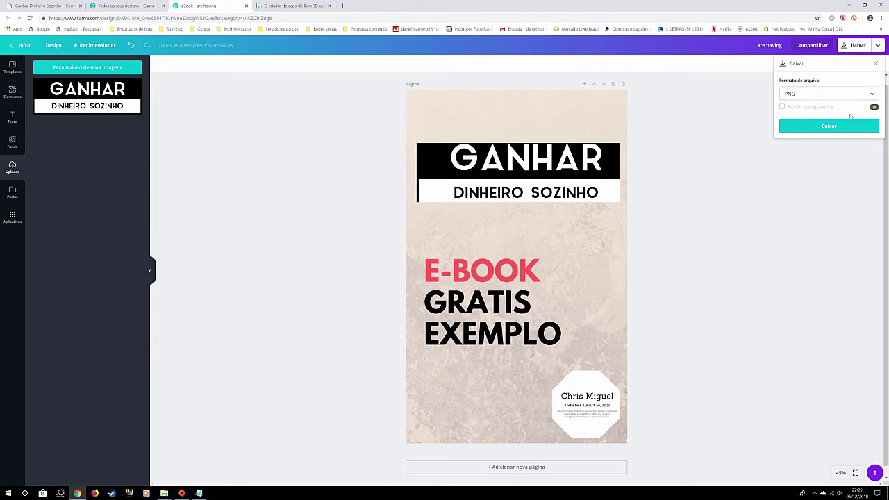
{"action": "left_click", "coordinate": [880, 18]}
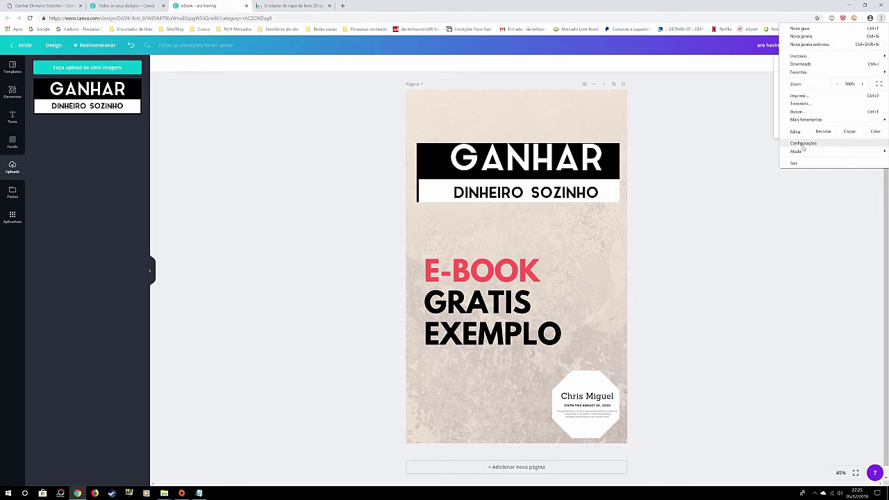
Show the downloaded 'are having.png' in its folder from Chrome's Downloads page.
{"action": "left_click", "coordinate": [803, 64]}
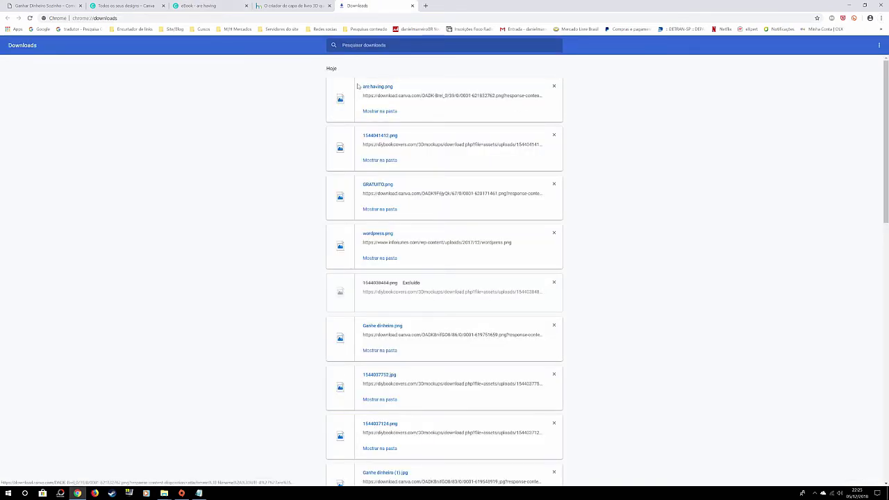
{"action": "left_click_drag", "start_coordinate": [359, 87], "coordinate": [394, 87]}
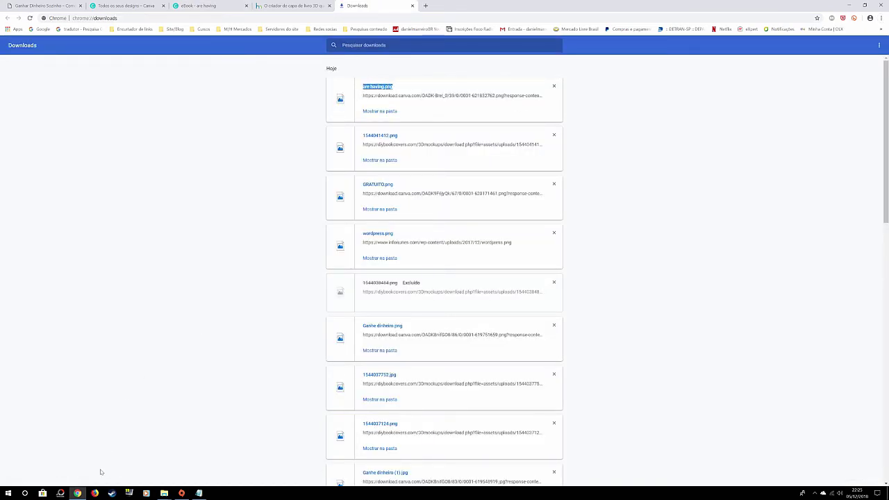
{"action": "left_click", "coordinate": [381, 111]}
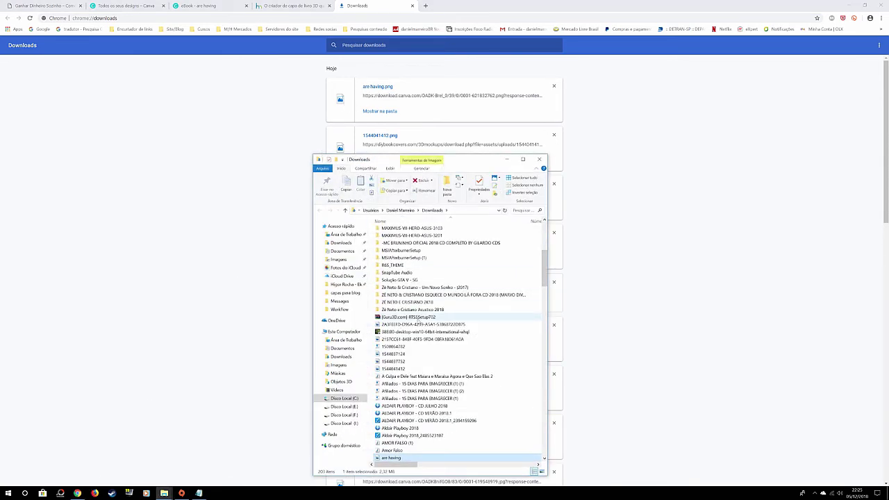
Move 'are having.png' into the desktop 'capas para blog' folder and return to diybookcovers.
{"action": "scroll", "coordinate": [422, 324], "scroll_direction": "down", "scroll_amount": 1}
{"action": "left_click_drag", "start_coordinate": [387, 435], "coordinate": [77, 490]}
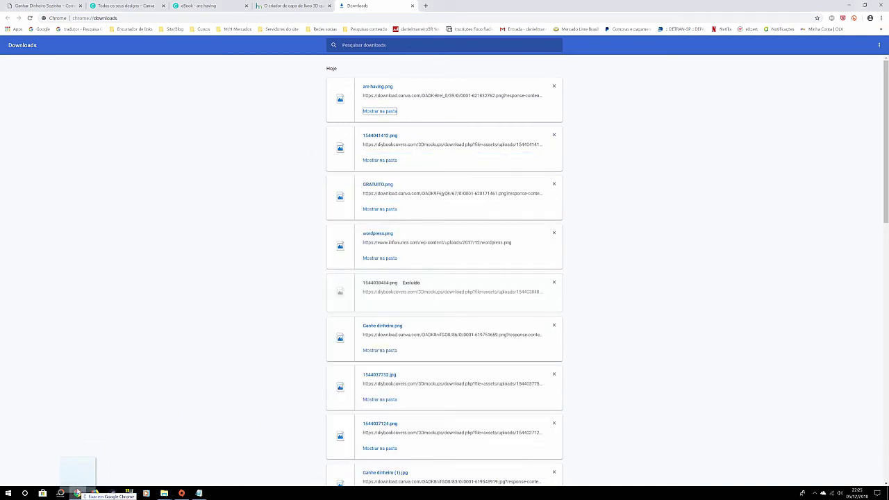
{"action": "mouse_move", "coordinate": [77, 492]}
{"action": "left_mouse_down"}
{"action": "mouse_move", "coordinate": [137, 380]}
{"action": "mouse_move", "coordinate": [427, 281]}
{"action": "left_mouse_up"}
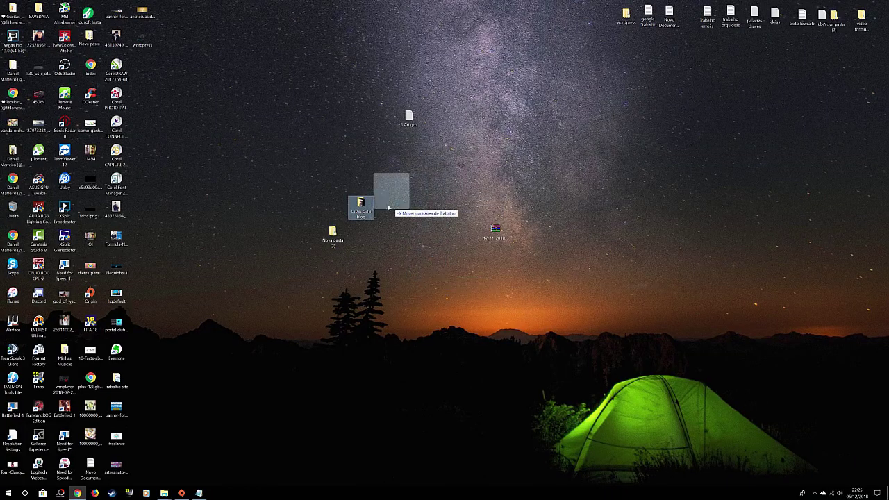
{"action": "left_click_drag", "start_coordinate": [427, 281], "coordinate": [361, 208]}
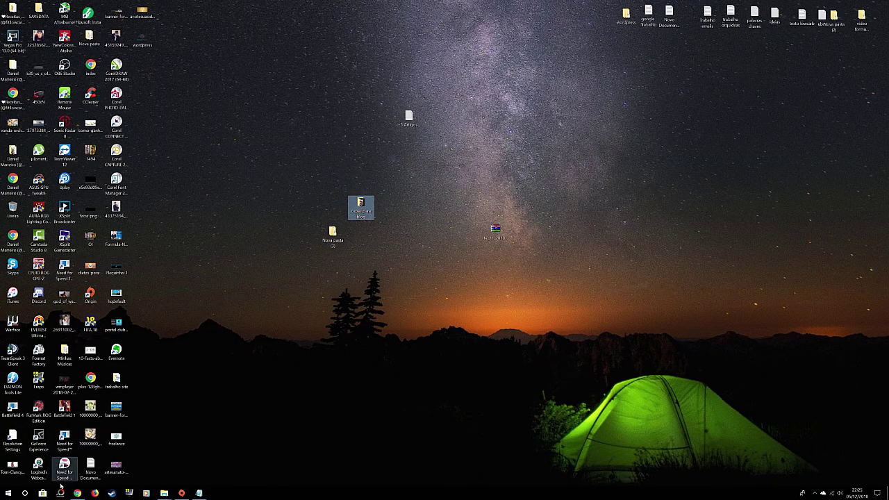
{"action": "left_click", "coordinate": [77, 494]}
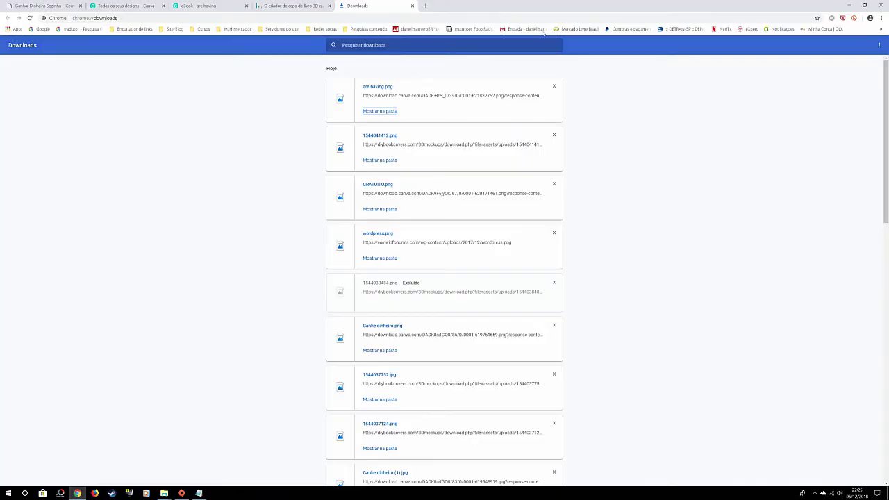
{"action": "left_click", "coordinate": [299, 4]}
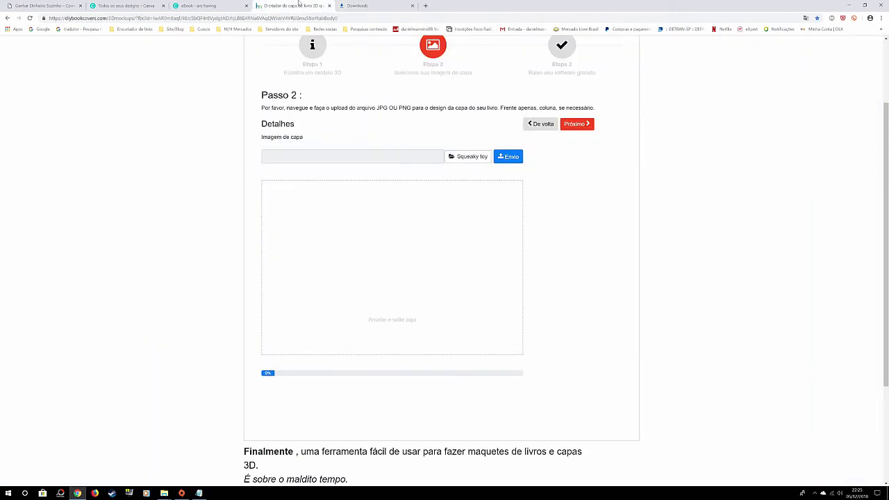
Upload 'are having.png' from 'capas para blog' as the Passo 2 cover image.
{"action": "left_click", "coordinate": [468, 158]}
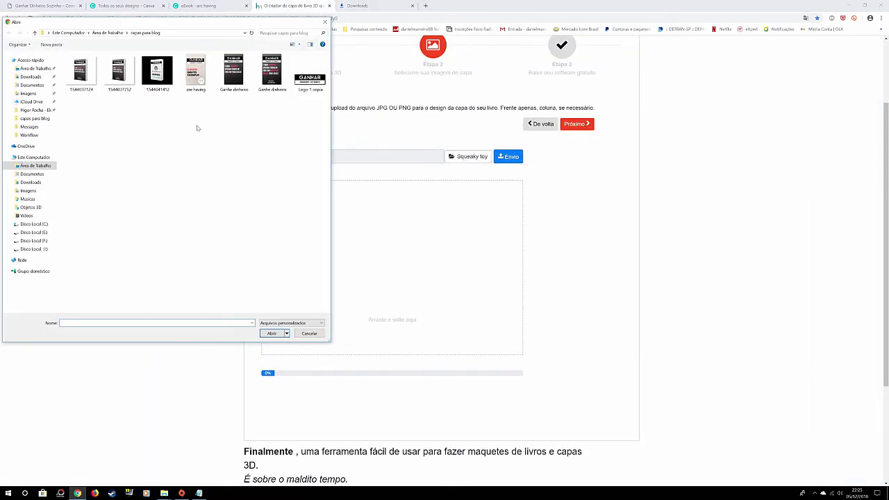
{"action": "left_click", "coordinate": [197, 78]}
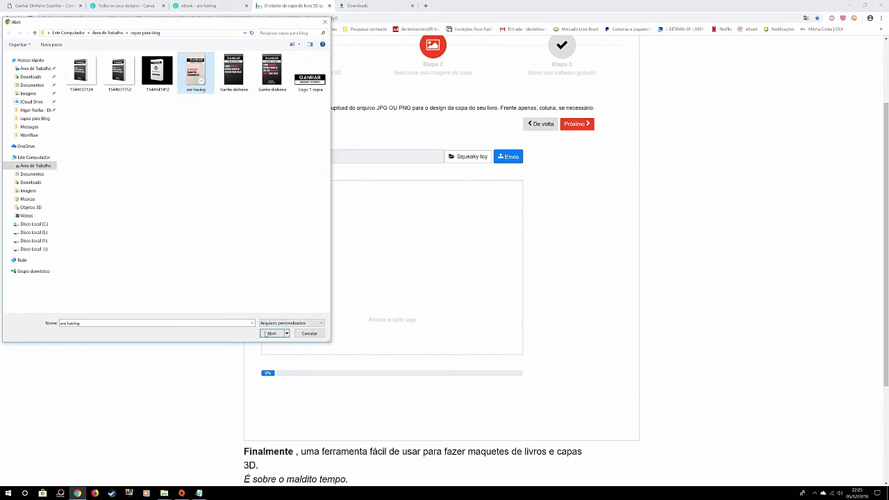
{"action": "left_click", "coordinate": [269, 334]}
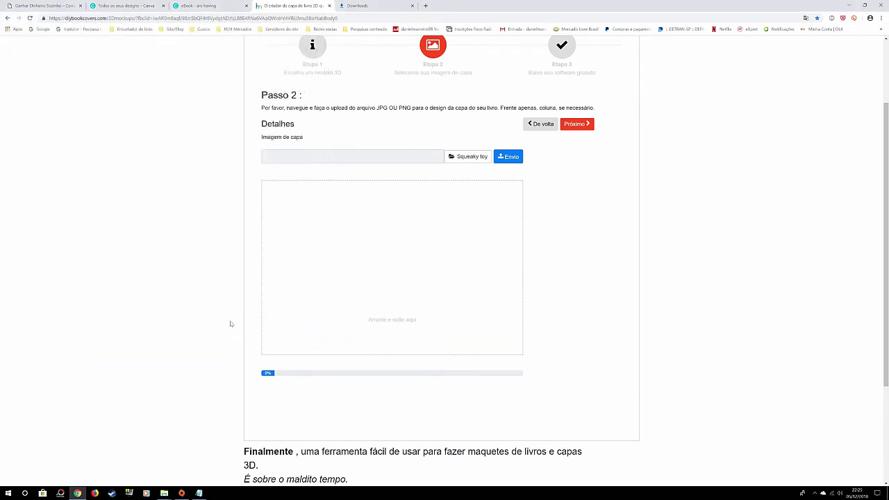
{"action": "left_click", "coordinate": [507, 156]}
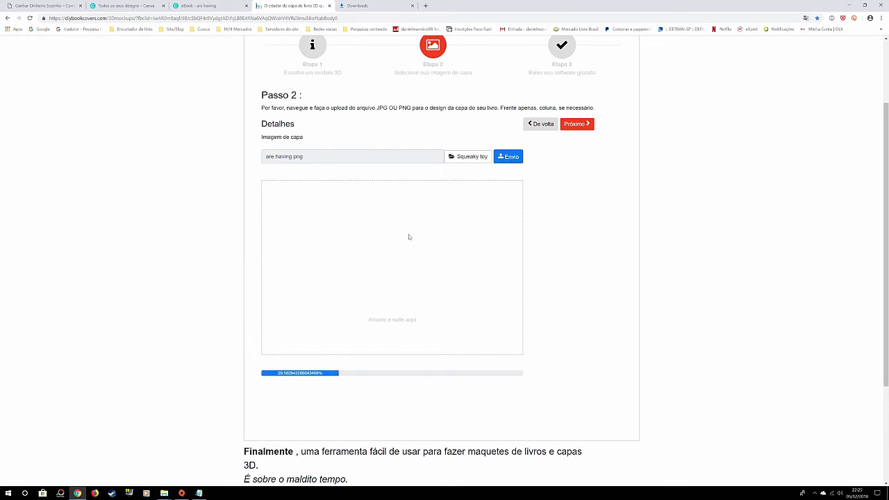
{"action": "scroll", "coordinate": [409, 237], "scroll_direction": "down", "scroll_amount": 2}
{"action": "scroll", "coordinate": [410, 239], "scroll_direction": "up", "scroll_amount": 2}
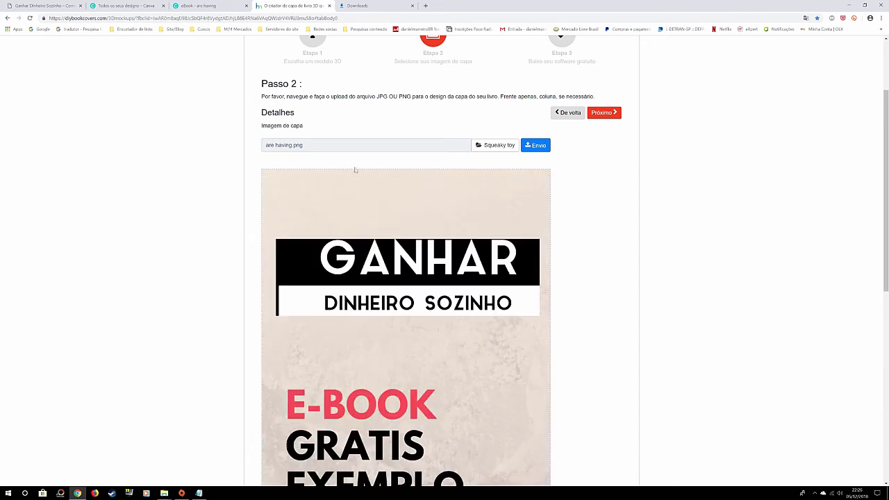
{"action": "scroll", "coordinate": [354, 251], "scroll_direction": "down", "scroll_amount": 2}
{"action": "scroll", "coordinate": [486, 181], "scroll_direction": "up", "scroll_amount": 3}
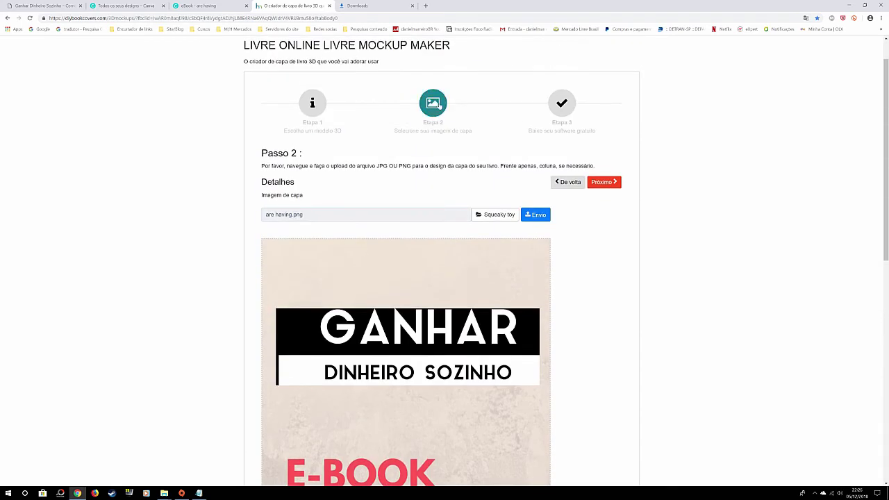
Advance to Etapa 3 and download the 3D book mockup as a PNG.
{"action": "left_click", "coordinate": [614, 182]}
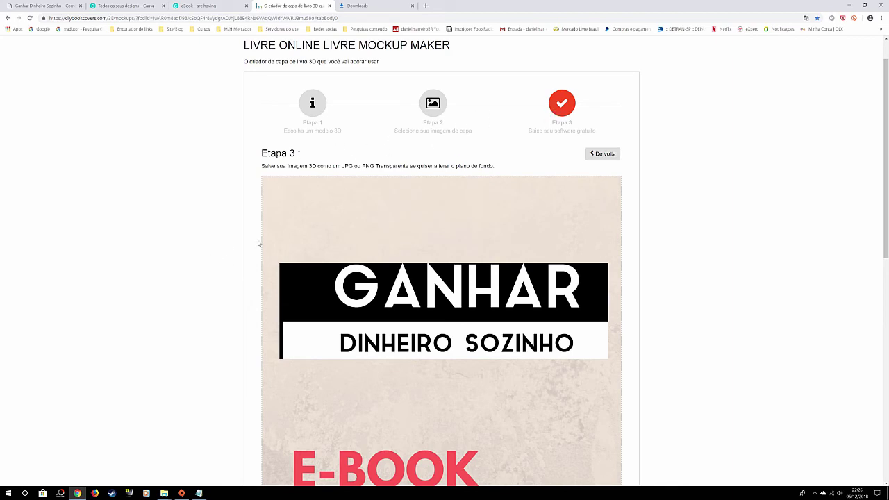
{"action": "scroll", "coordinate": [199, 258], "scroll_direction": "down", "scroll_amount": 2}
{"action": "scroll", "coordinate": [198, 258], "scroll_direction": "down", "scroll_amount": 2}
{"action": "scroll", "coordinate": [199, 257], "scroll_direction": "down", "scroll_amount": 3}
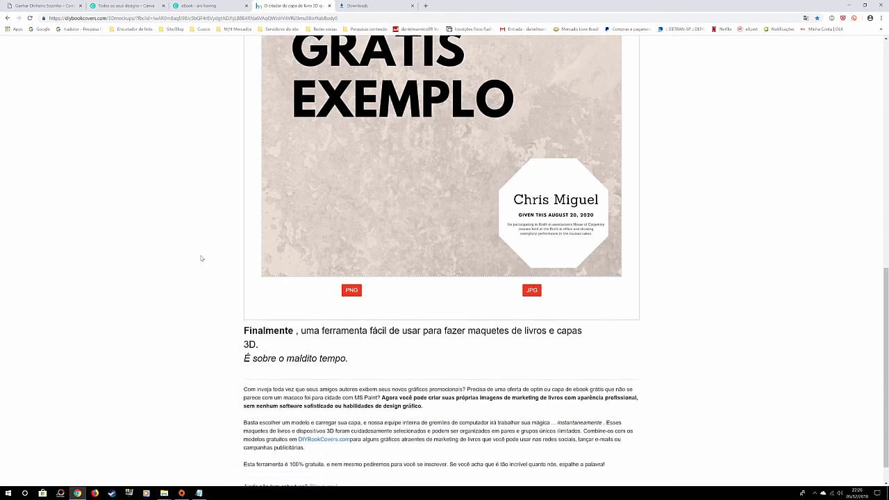
{"action": "scroll", "coordinate": [201, 258], "scroll_direction": "down", "scroll_amount": 1}
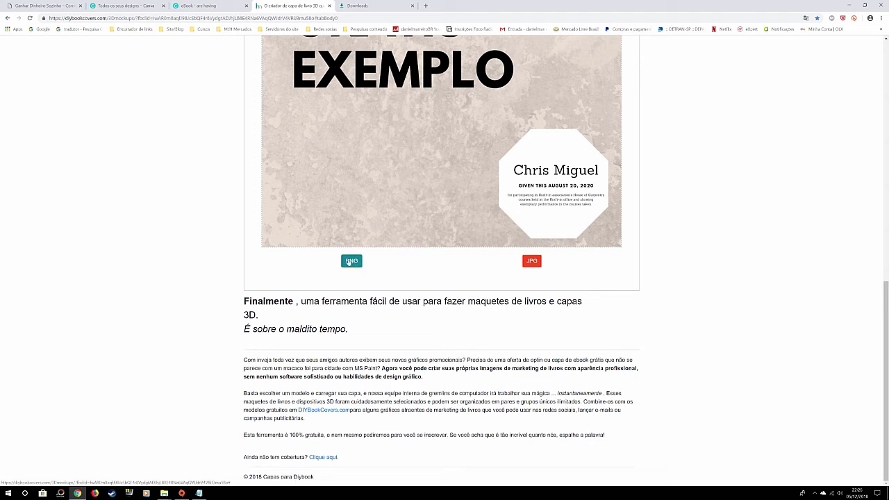
{"action": "left_click", "coordinate": [351, 262]}
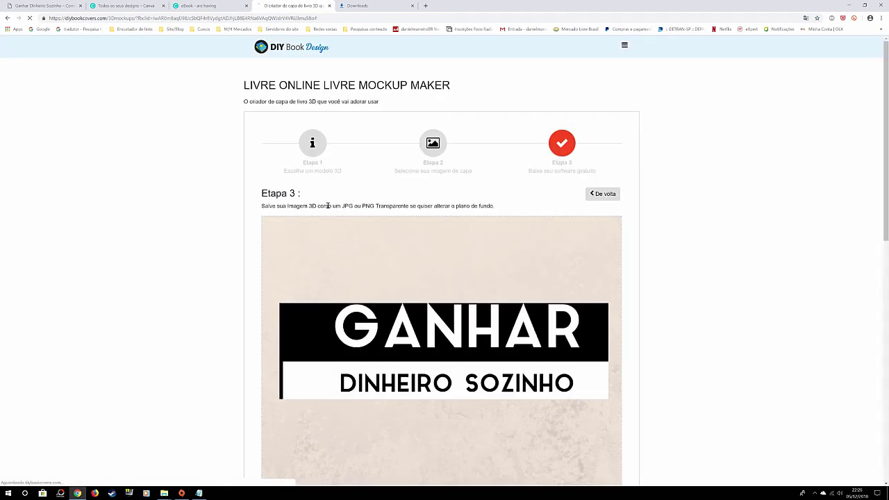
Check the downloaded mockup PNG in Photos, then close it.
{"action": "scroll", "coordinate": [326, 278], "scroll_direction": "down", "scroll_amount": 2}
{"action": "scroll", "coordinate": [208, 382], "scroll_direction": "down", "scroll_amount": 6}
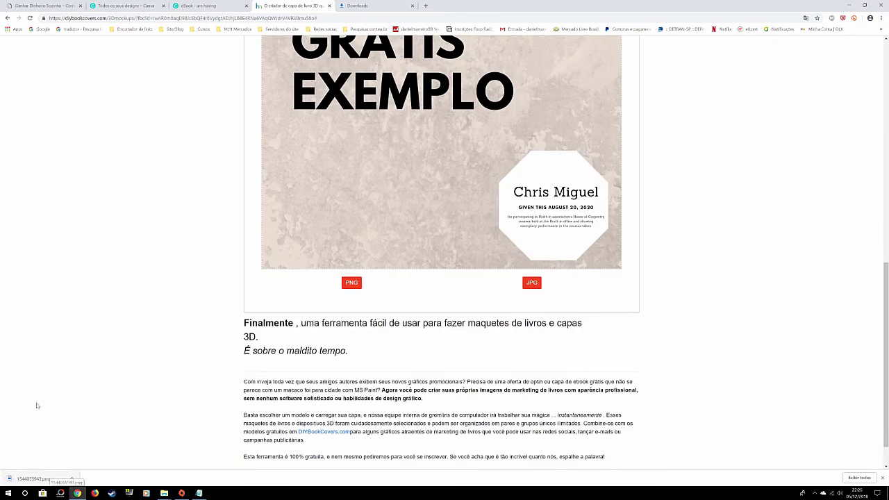
{"action": "left_click", "coordinate": [52, 480]}
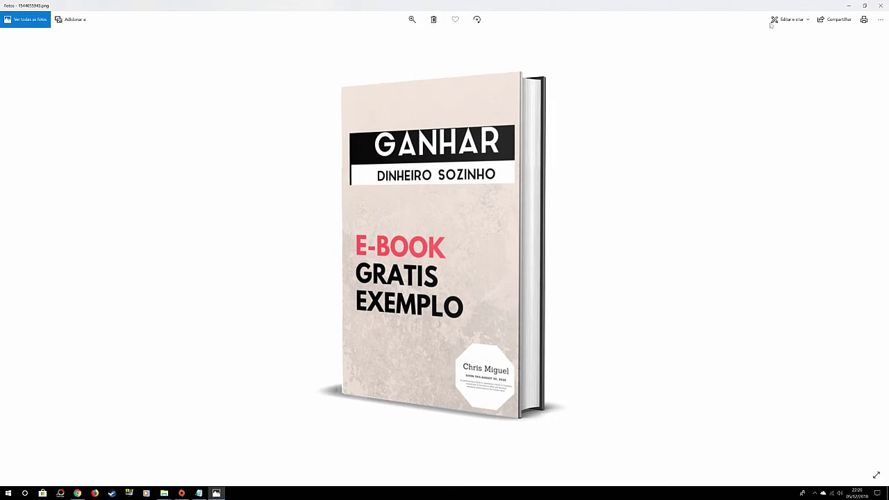
{"action": "left_click", "coordinate": [880, 6]}
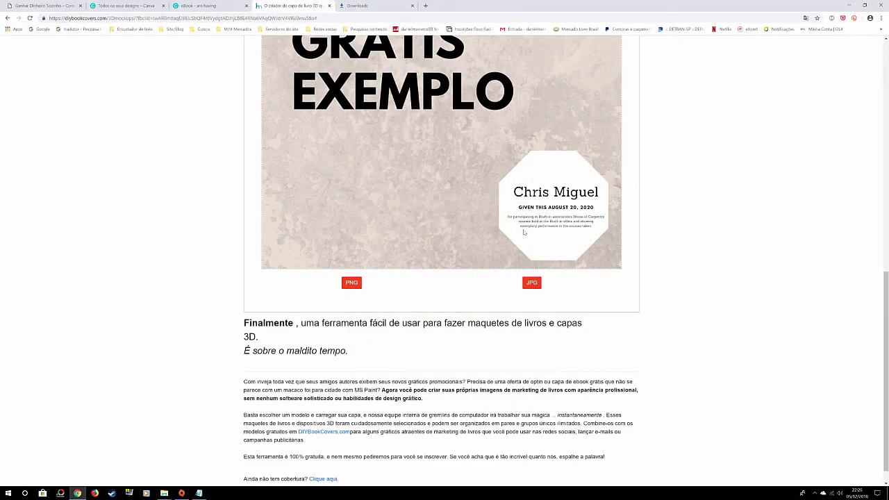
Go back from Etapa 3 to the cover upload step, glancing over the other tabs.
{"action": "scroll", "coordinate": [731, 277], "scroll_direction": "up", "scroll_amount": 1}
{"action": "scroll", "coordinate": [731, 277], "scroll_direction": "up", "scroll_amount": 5}
{"action": "scroll", "coordinate": [478, 90], "scroll_direction": "up", "scroll_amount": 2}
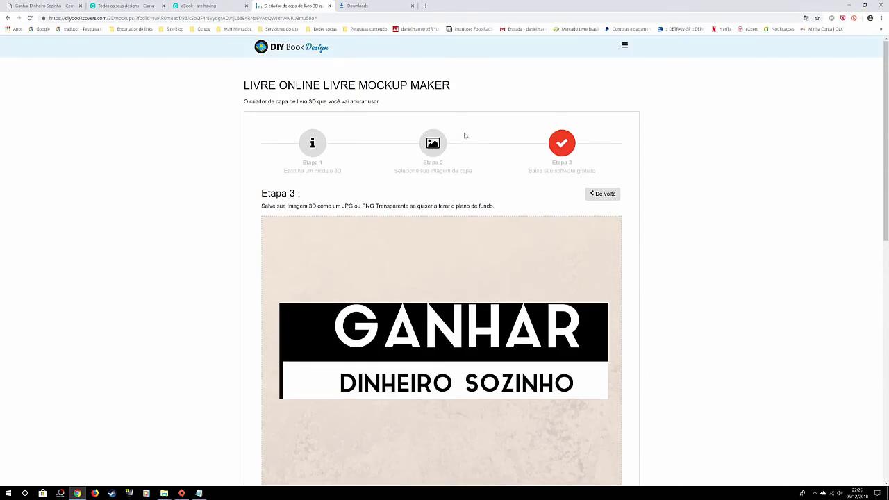
{"action": "left_click", "coordinate": [601, 193]}
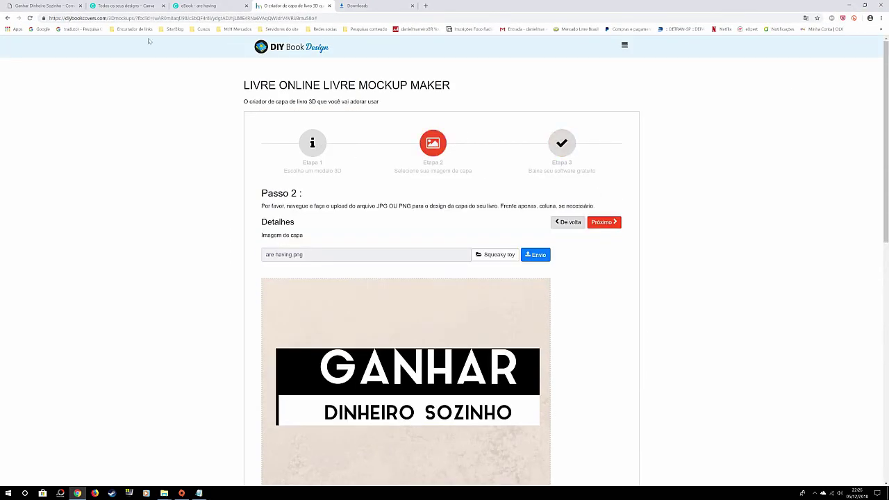
{"action": "left_click", "coordinate": [198, 6]}
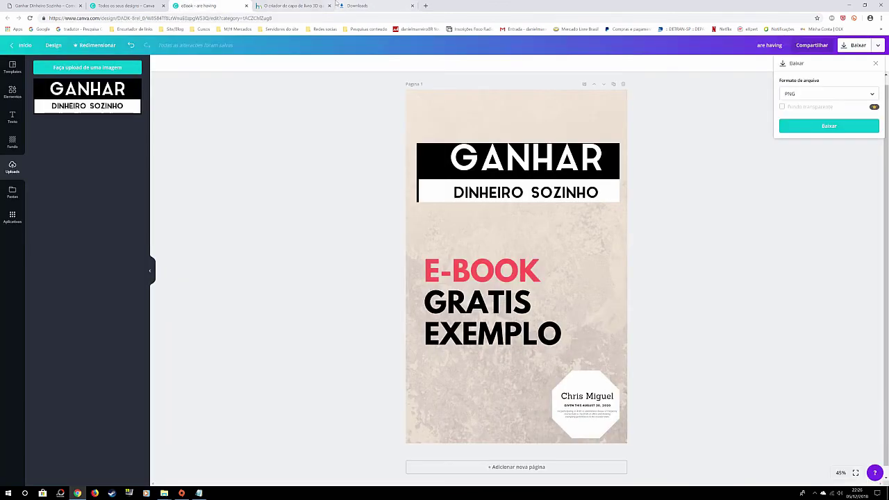
{"action": "left_click", "coordinate": [125, 6]}
{"action": "left_click", "coordinate": [365, 5]}
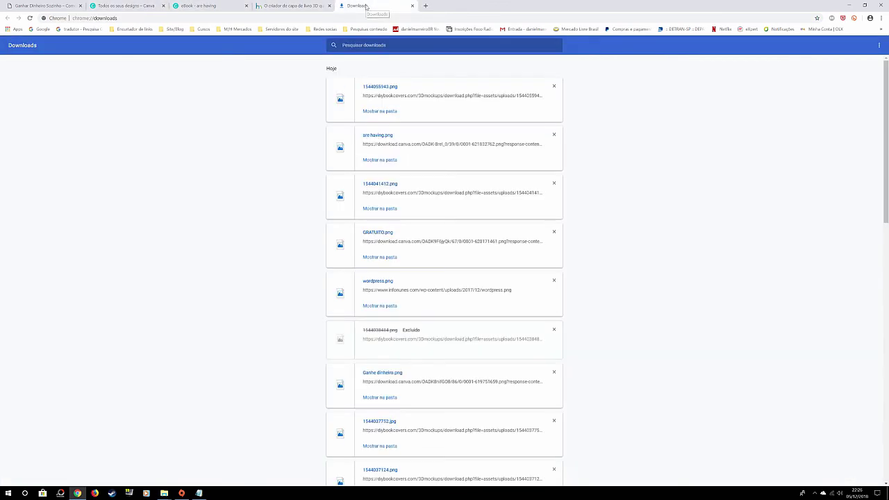
{"action": "left_click", "coordinate": [296, 5]}
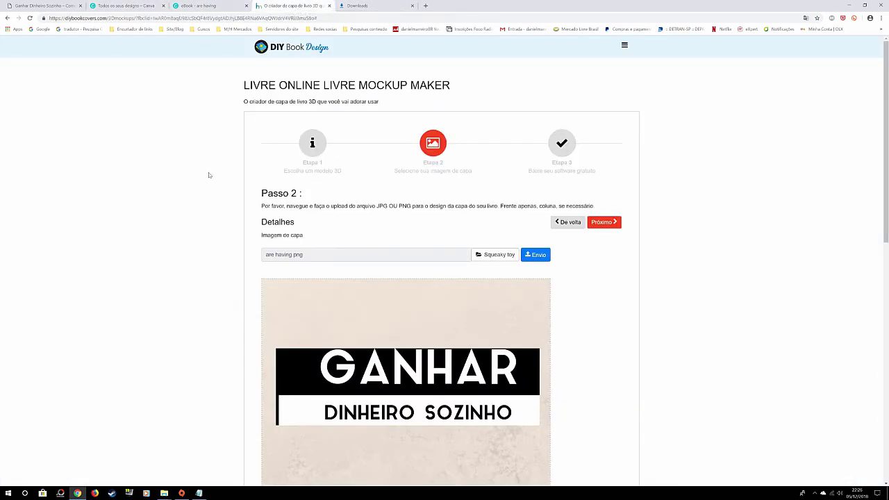
Choose the tablet, phone and book model from the Composto mockups and continue.
{"action": "scroll", "coordinate": [209, 175], "scroll_direction": "down", "scroll_amount": 2}
{"action": "scroll", "coordinate": [496, 189], "scroll_direction": "up", "scroll_amount": 2}
{"action": "left_click", "coordinate": [558, 223]}
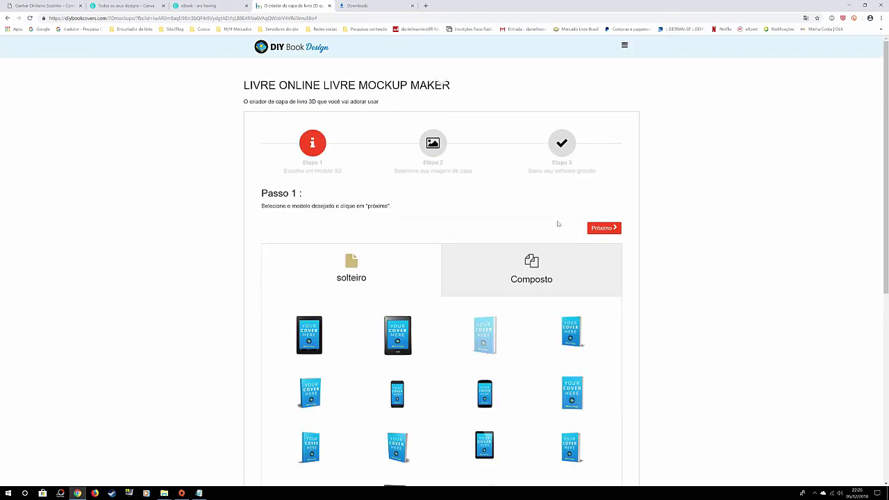
{"action": "scroll", "coordinate": [232, 228], "scroll_direction": "down", "scroll_amount": 3}
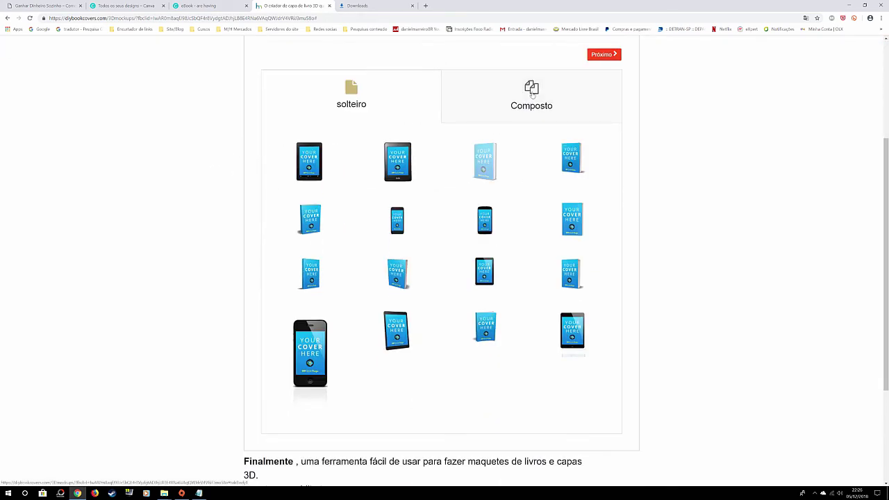
{"action": "left_click", "coordinate": [533, 98]}
{"action": "scroll", "coordinate": [427, 248], "scroll_direction": "up", "scroll_amount": 2}
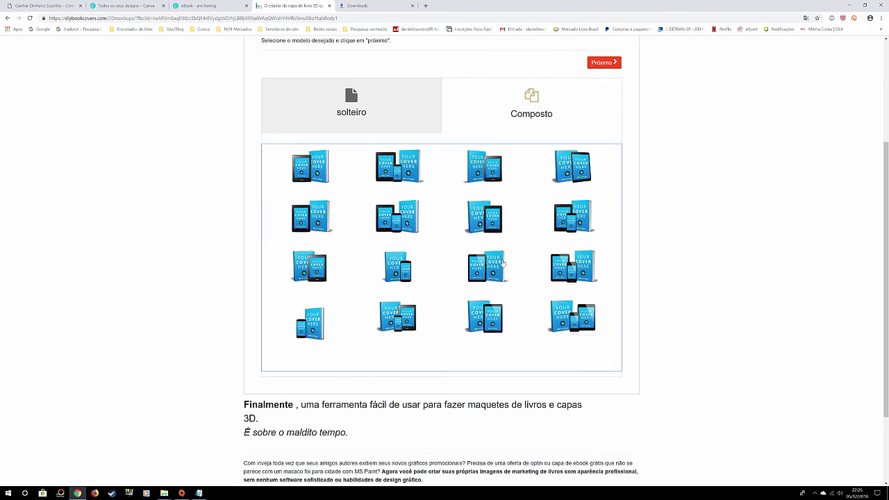
{"action": "left_click", "coordinate": [398, 223]}
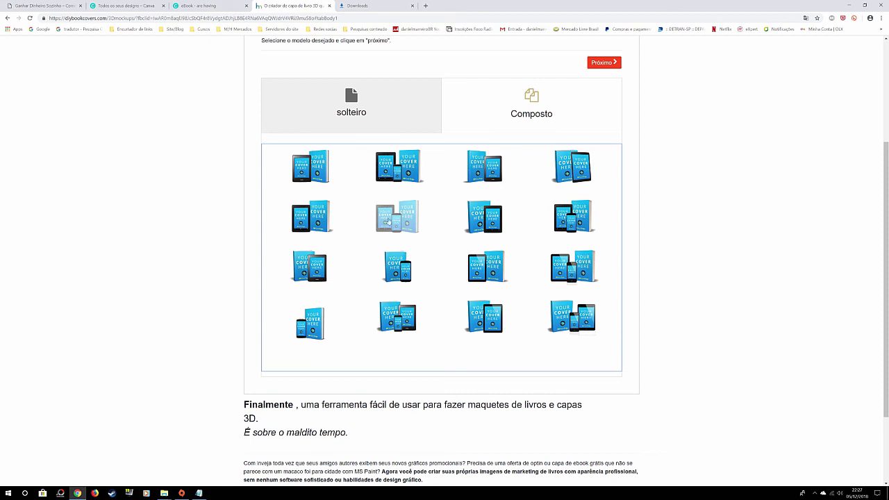
{"action": "left_click", "coordinate": [604, 62]}
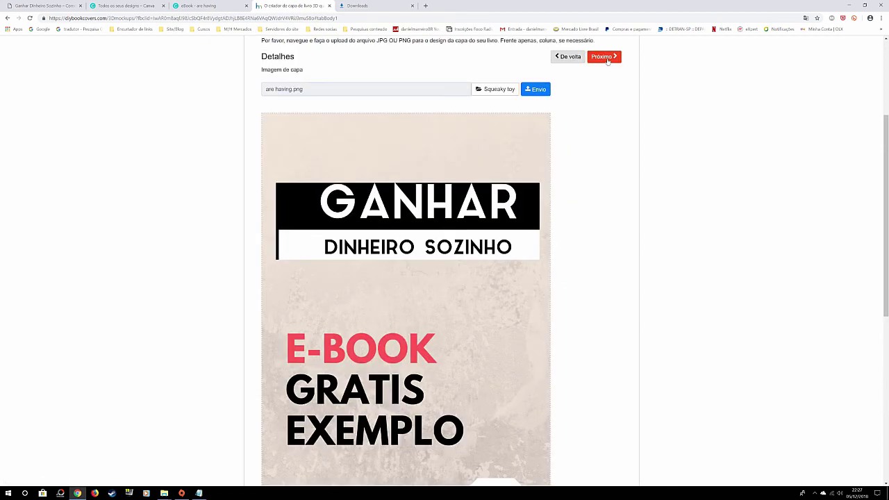
Load 'are having.png' as the cover image for the composite mockup.
{"action": "left_click", "coordinate": [497, 89]}
{"action": "left_click", "coordinate": [198, 82]}
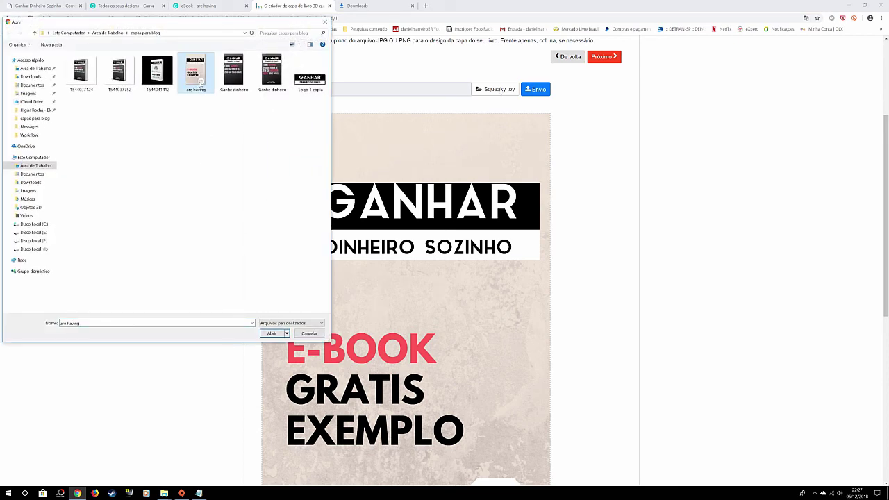
{"action": "left_click", "coordinate": [268, 333]}
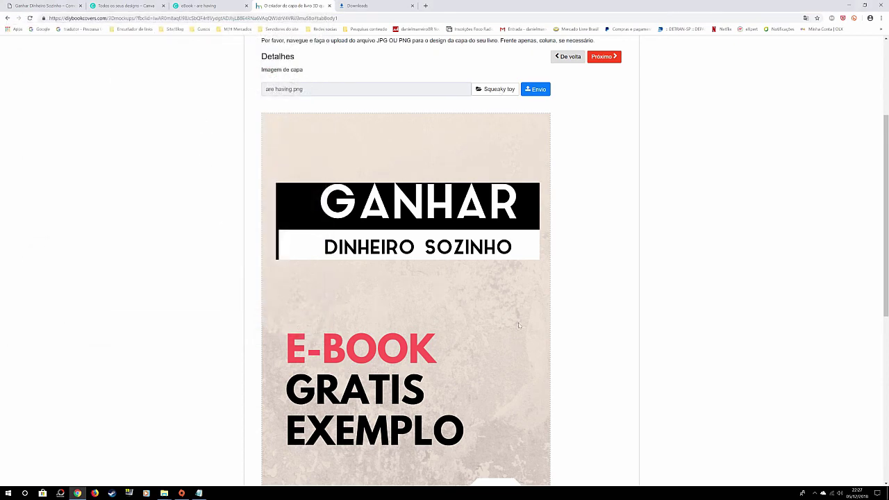
{"action": "scroll", "coordinate": [583, 146], "scroll_direction": "up", "scroll_amount": 2}
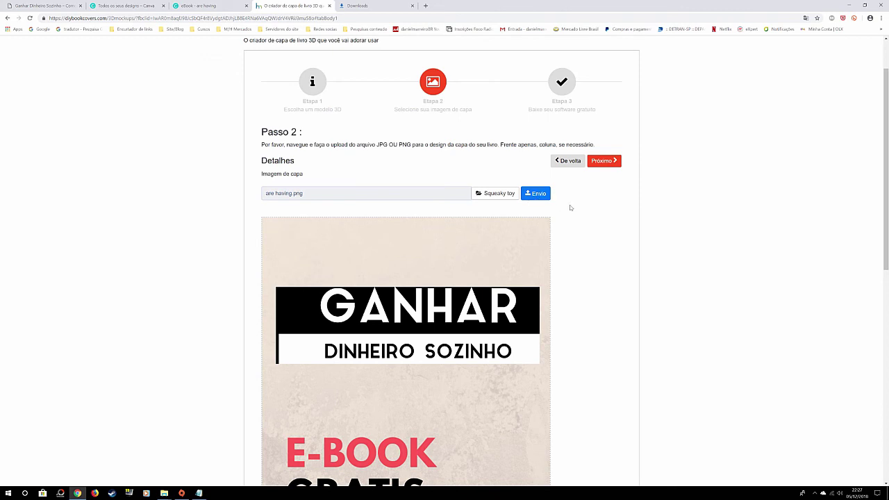
{"action": "scroll", "coordinate": [568, 214], "scroll_direction": "down", "scroll_amount": 2}
{"action": "scroll", "coordinate": [570, 211], "scroll_direction": "up", "scroll_amount": 2}
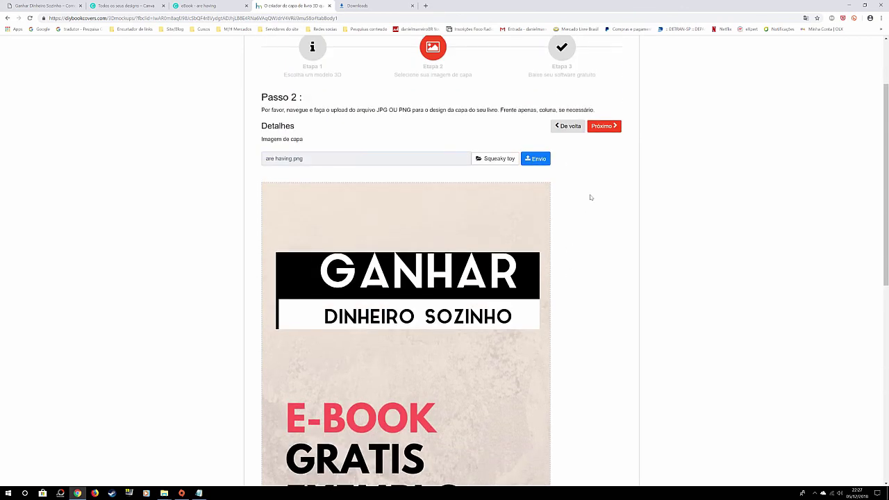
Advance to Etapa 3 and download the composite mockup as a PNG.
{"action": "left_click", "coordinate": [604, 125]}
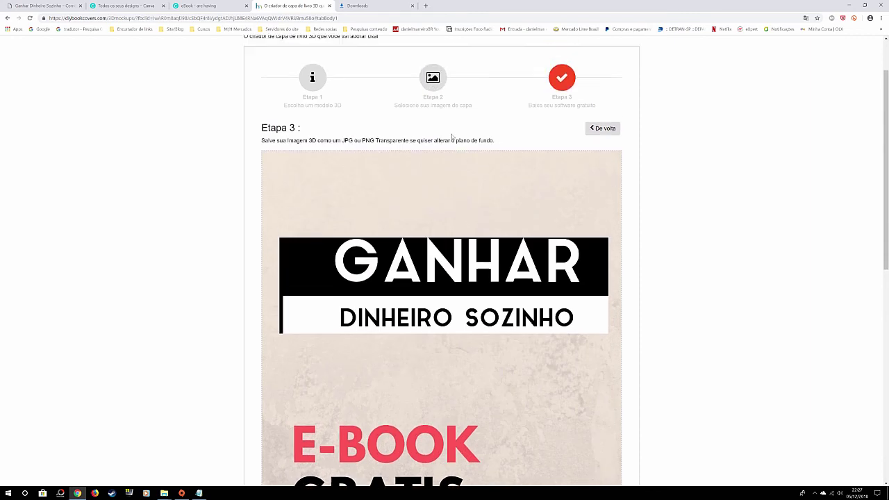
{"action": "scroll", "coordinate": [528, 201], "scroll_direction": "down", "scroll_amount": 2}
{"action": "scroll", "coordinate": [445, 222], "scroll_direction": "down", "scroll_amount": 3}
{"action": "scroll", "coordinate": [361, 241], "scroll_direction": "down", "scroll_amount": 2}
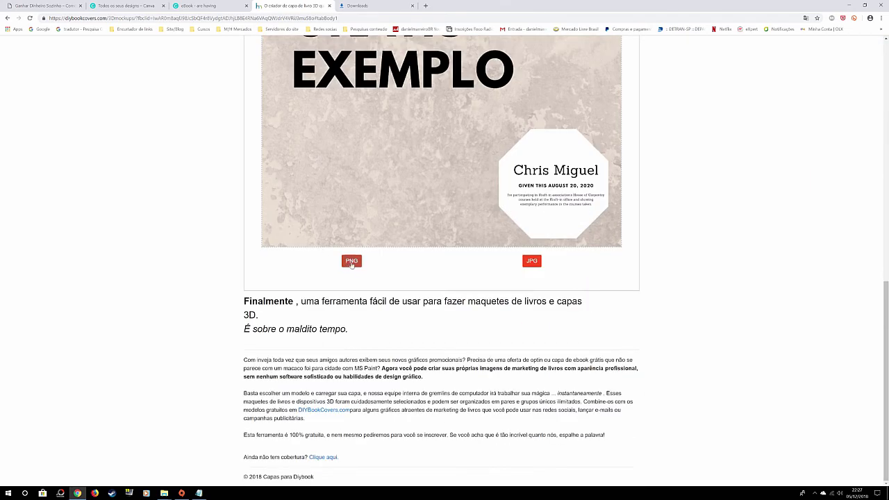
{"action": "left_click", "coordinate": [351, 262]}
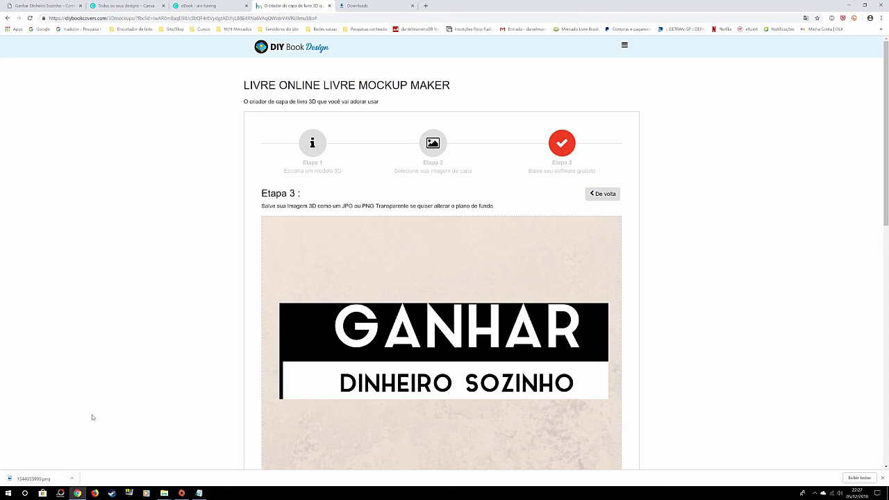
{"action": "left_click", "coordinate": [45, 479]}
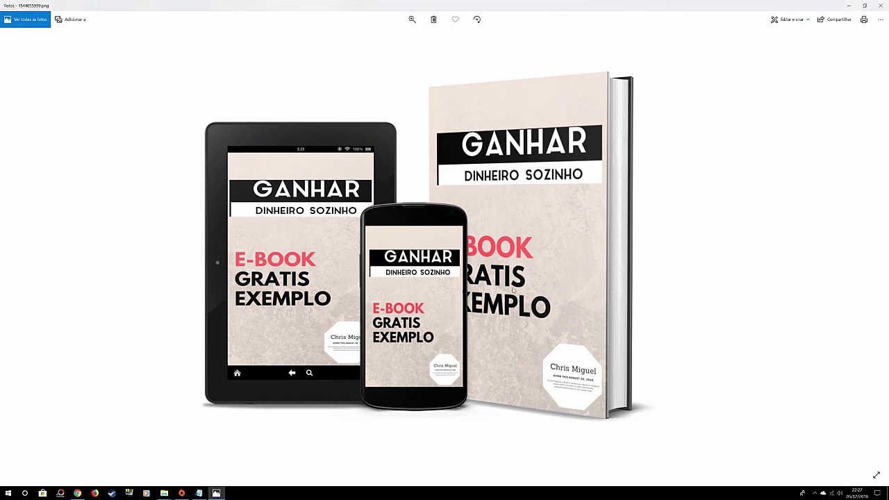
{"action": "left_click", "coordinate": [851, 5]}
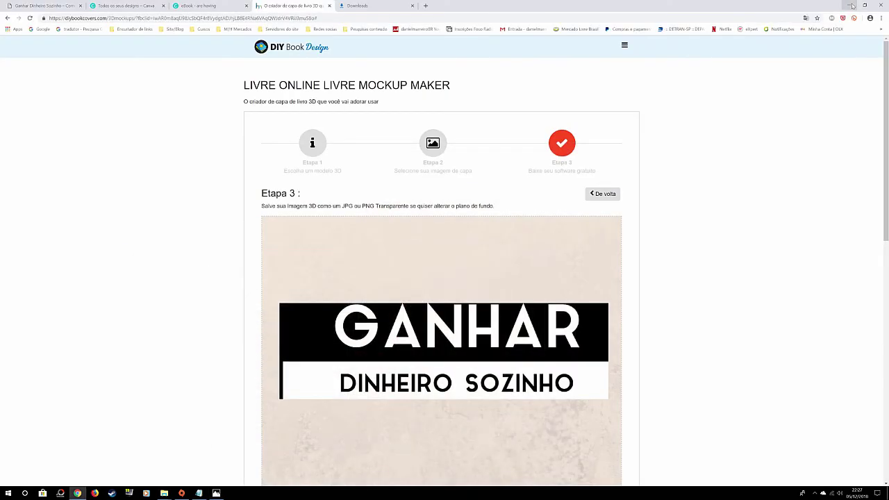
Scroll through the '7 ideias' post on the blog tab, then return to its top.
{"action": "left_click", "coordinate": [43, 6]}
{"action": "scroll", "coordinate": [282, 204], "scroll_direction": "down", "scroll_amount": 2}
{"action": "scroll", "coordinate": [282, 205], "scroll_direction": "down", "scroll_amount": 2}
{"action": "scroll", "coordinate": [282, 207], "scroll_direction": "up", "scroll_amount": 3}
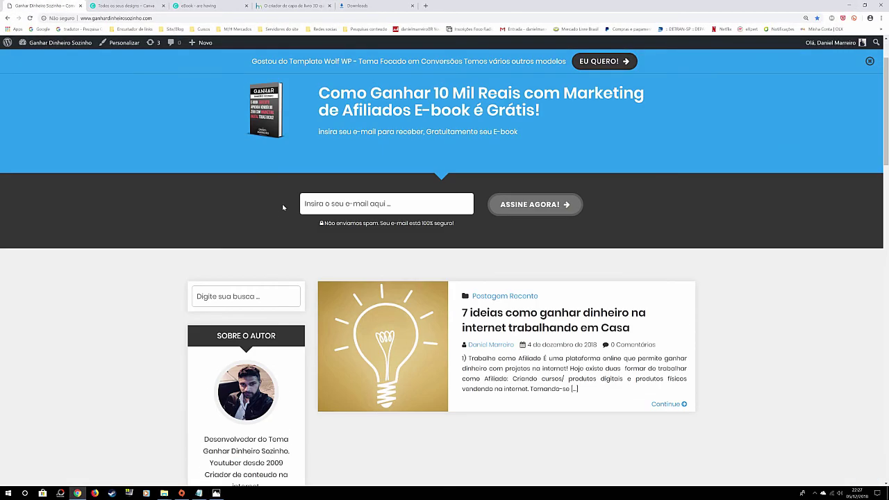
{"action": "scroll", "coordinate": [310, 191], "scroll_direction": "down", "scroll_amount": 4}
{"action": "scroll", "coordinate": [334, 205], "scroll_direction": "down", "scroll_amount": 2}
{"action": "scroll", "coordinate": [417, 174], "scroll_direction": "up", "scroll_amount": 3}
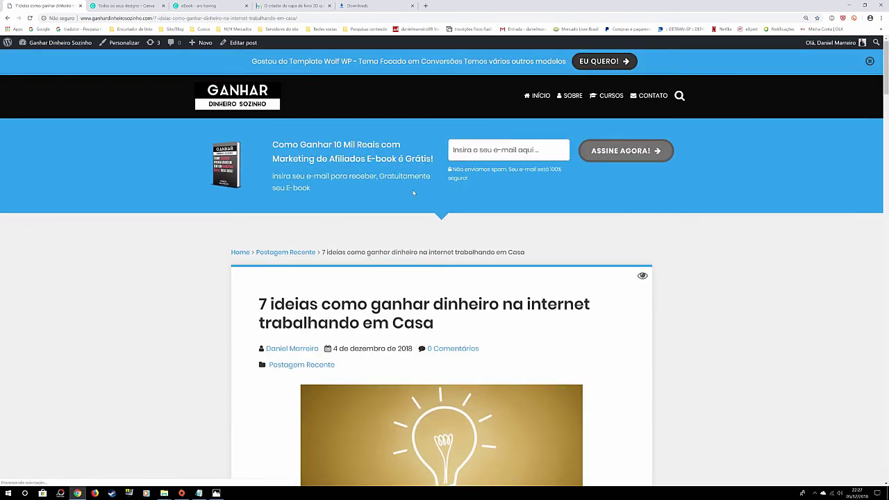
{"action": "scroll", "coordinate": [413, 193], "scroll_direction": "down", "scroll_amount": 15}
{"action": "scroll", "coordinate": [410, 192], "scroll_direction": "up", "scroll_amount": 3}
{"action": "scroll", "coordinate": [408, 192], "scroll_direction": "up", "scroll_amount": 3}
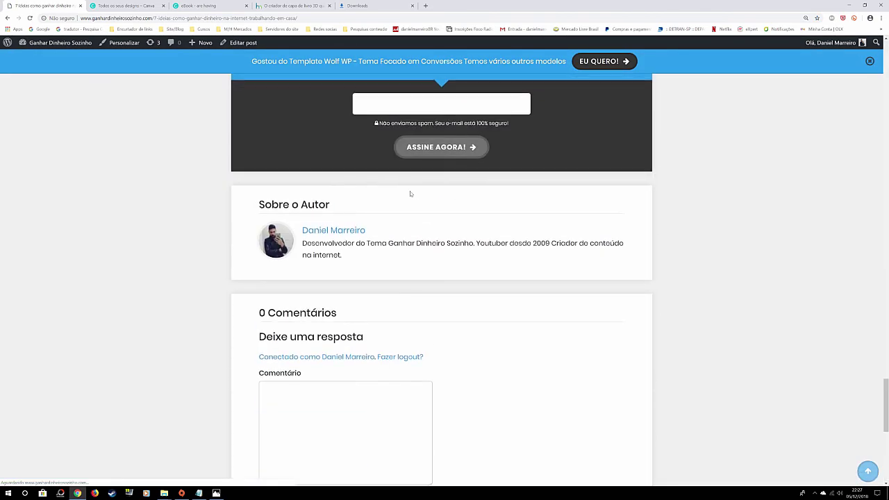
{"action": "scroll", "coordinate": [417, 192], "scroll_direction": "up", "scroll_amount": 3}
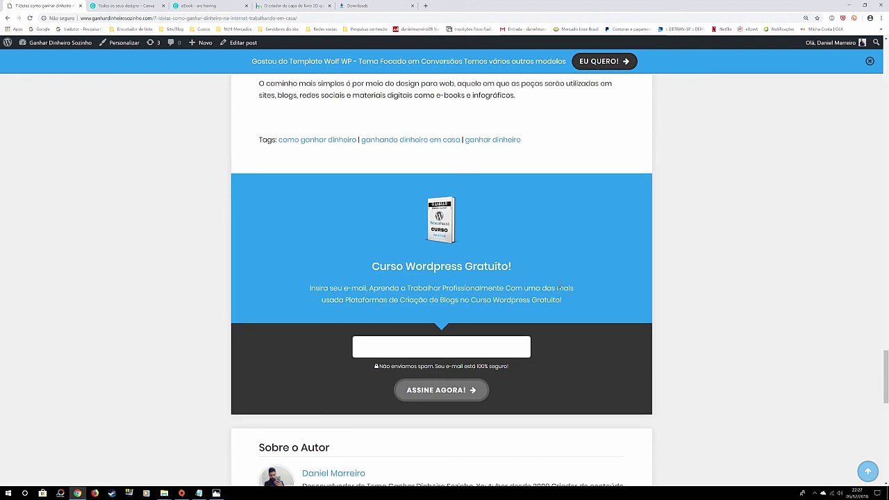
{"action": "scroll", "coordinate": [567, 260], "scroll_direction": "up", "scroll_amount": 3}
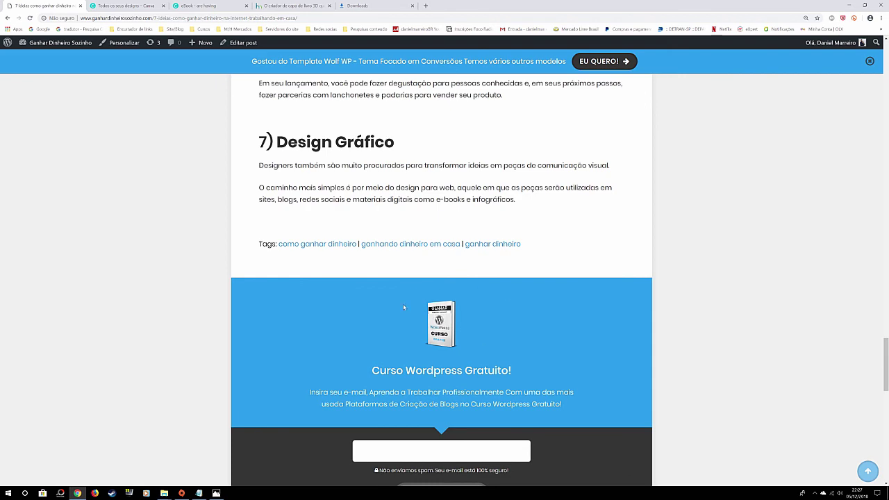
{"action": "key", "text": "Home"}
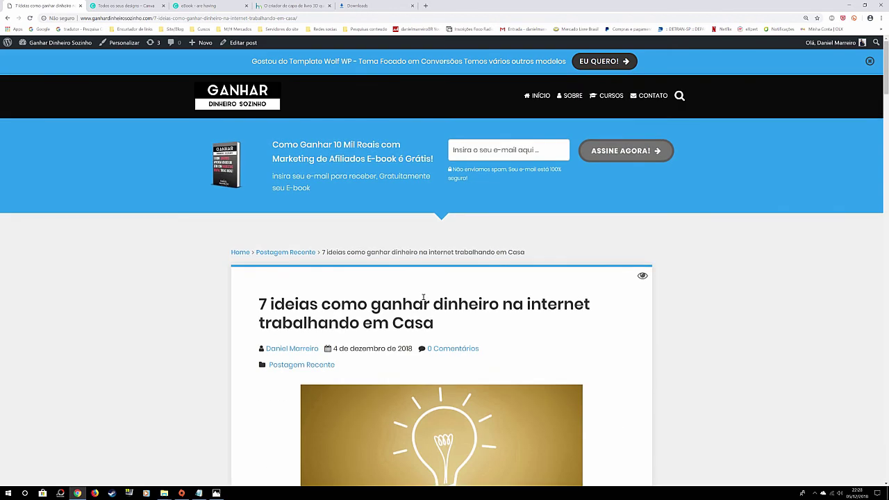
Open the admin dashboard from the site name, then use Visitar site to view the homepage.
{"action": "left_click", "coordinate": [26, 58]}
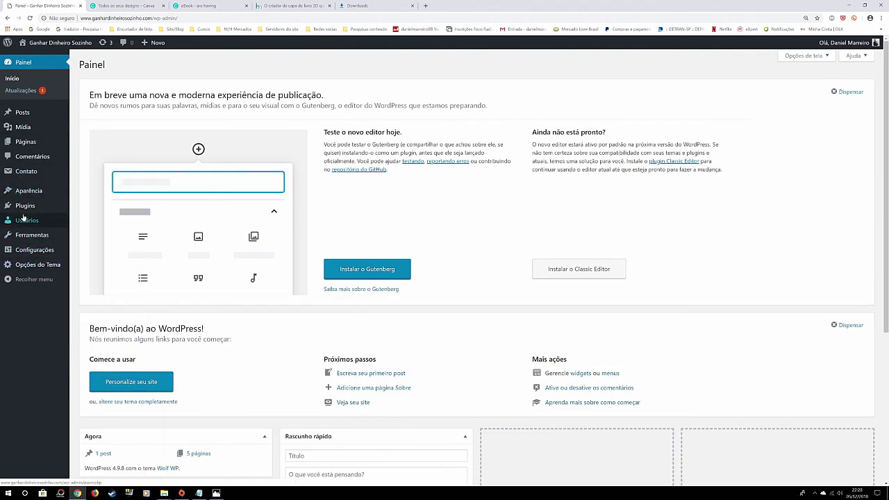
{"action": "mouse_move", "coordinate": [60, 43]}
{"action": "left_click", "coordinate": [43, 61]}
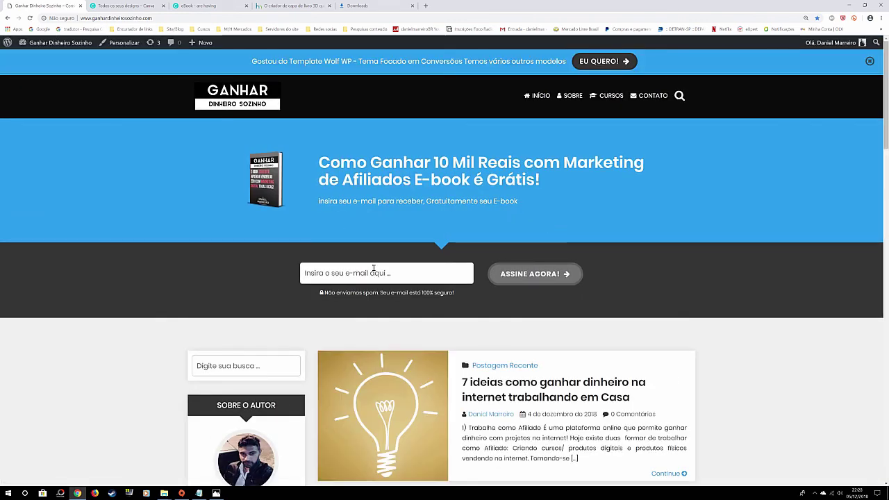
{"action": "scroll", "coordinate": [348, 243], "scroll_direction": "down", "scroll_amount": 3}
{"action": "scroll", "coordinate": [375, 267], "scroll_direction": "up", "scroll_amount": 3}
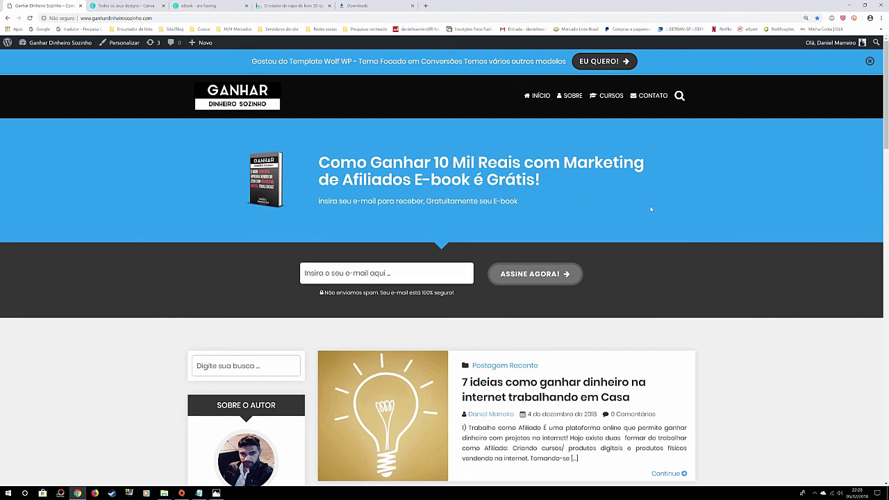
{"action": "scroll", "coordinate": [417, 278], "scroll_direction": "down", "scroll_amount": 3}
{"action": "scroll", "coordinate": [335, 304], "scroll_direction": "up", "scroll_amount": 3}
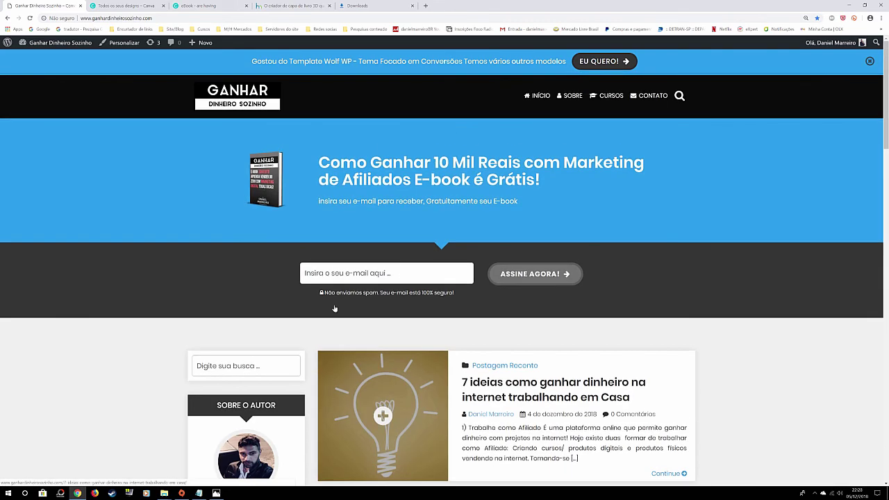